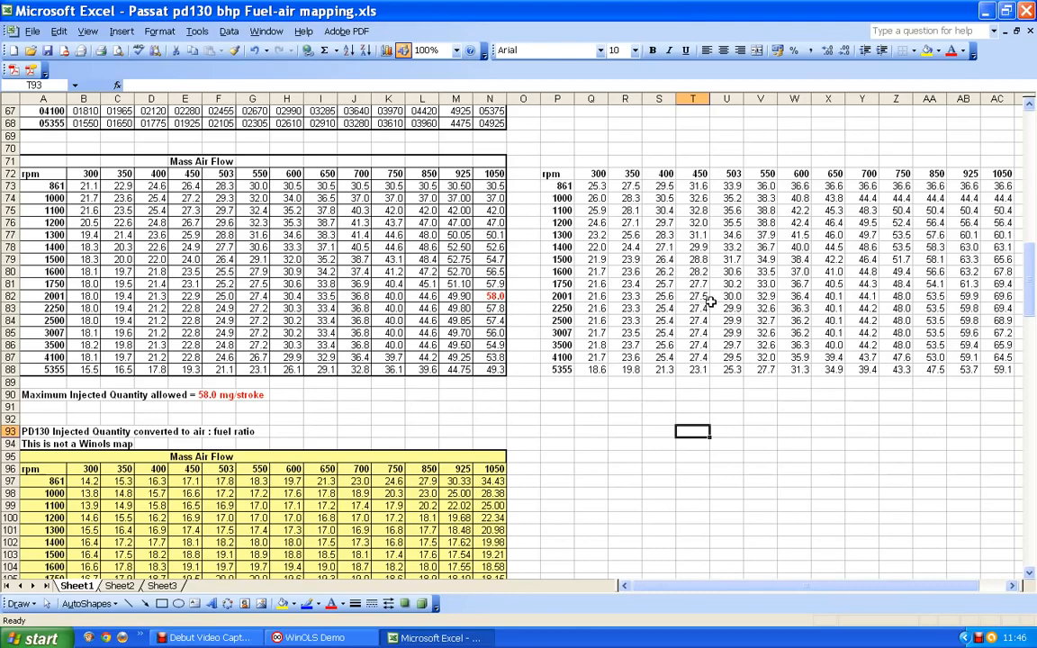
- Enter the air-fuel ratio 18.1 in cell P107, beside the 2250 rpm row of the air : fuel ratio table
scroll(711, 297, "down", 4)
scroll(711, 301, "down", 2)
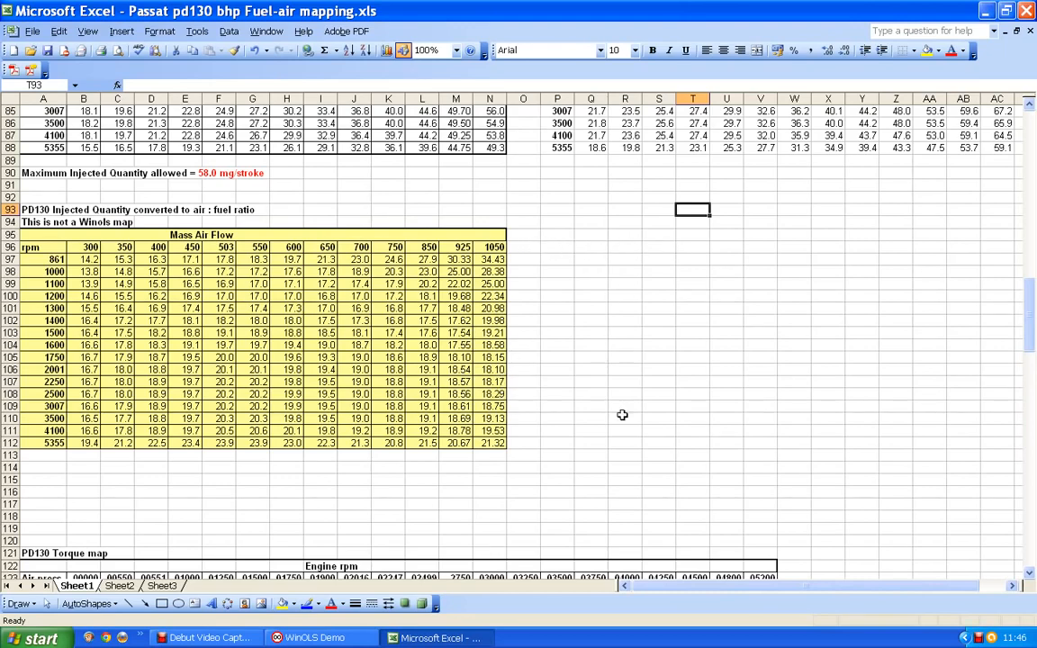
left_click(550, 382)
type("18.1")
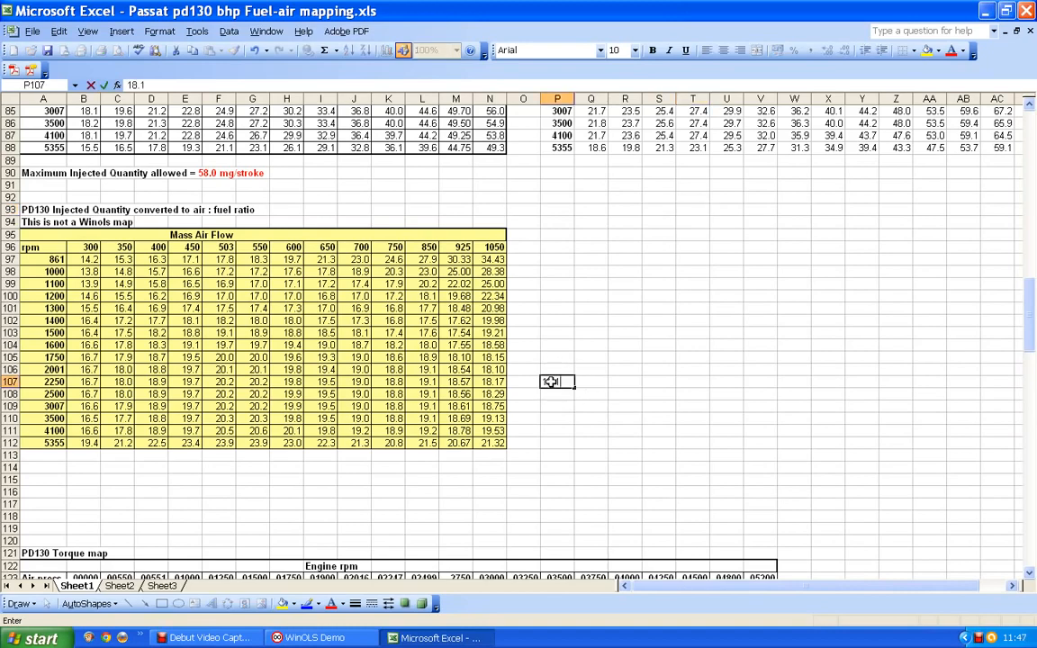
left_click(587, 406)
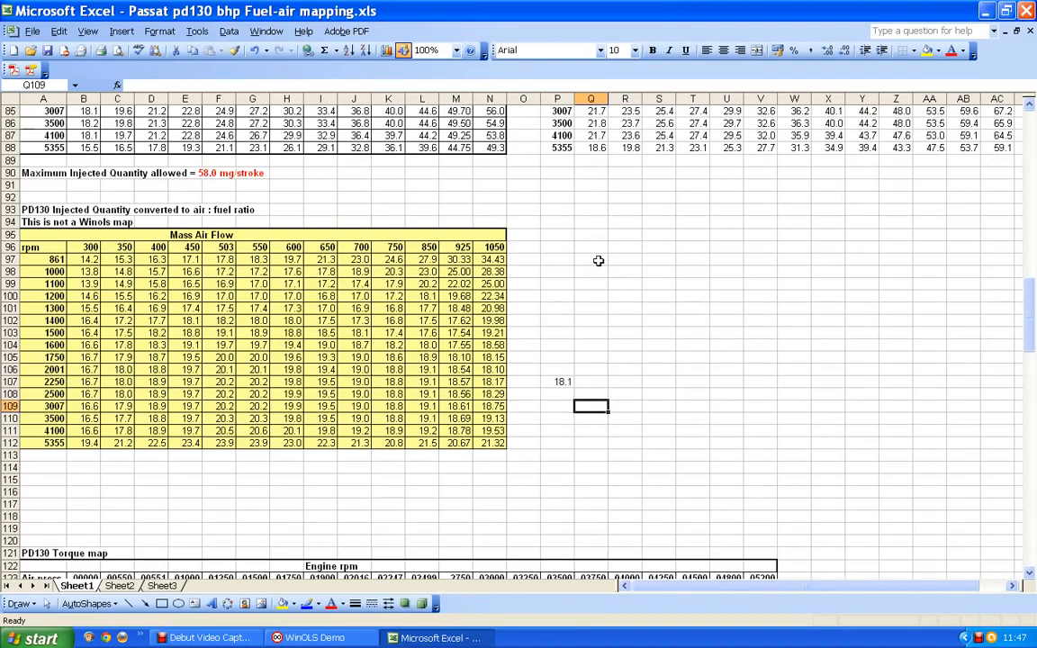
- Beside the Mass Air Flow conversion of the boost map, enter 18.1 in M186 and 60 in M187
scroll(597, 260, "down", 4)
scroll(598, 260, "down", 5)
scroll(598, 260, "down", 18)
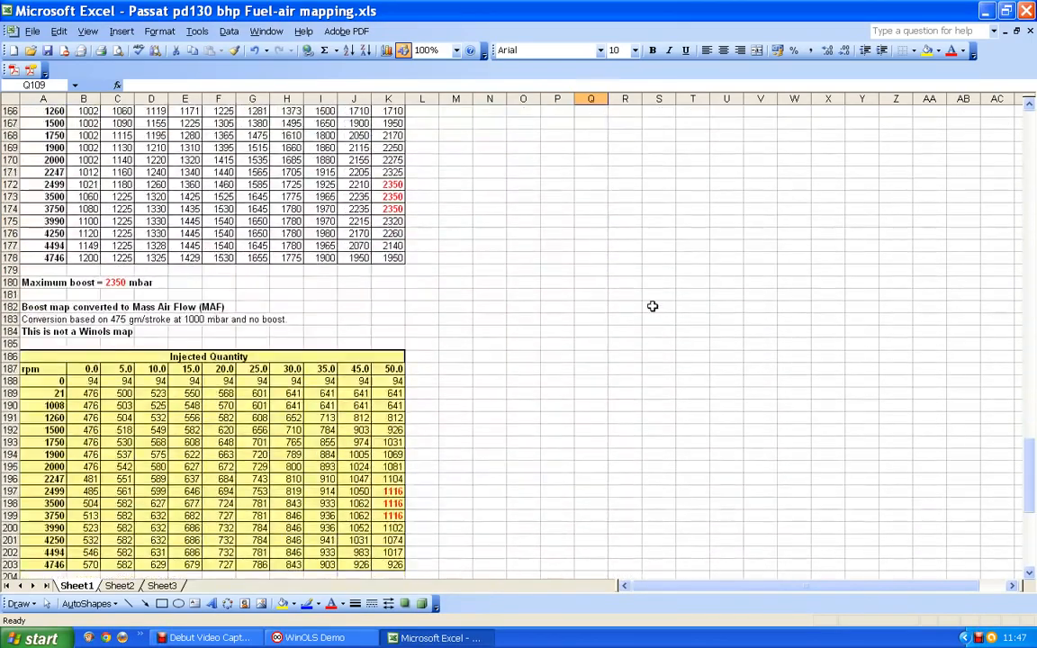
scroll(684, 330, "down", 4)
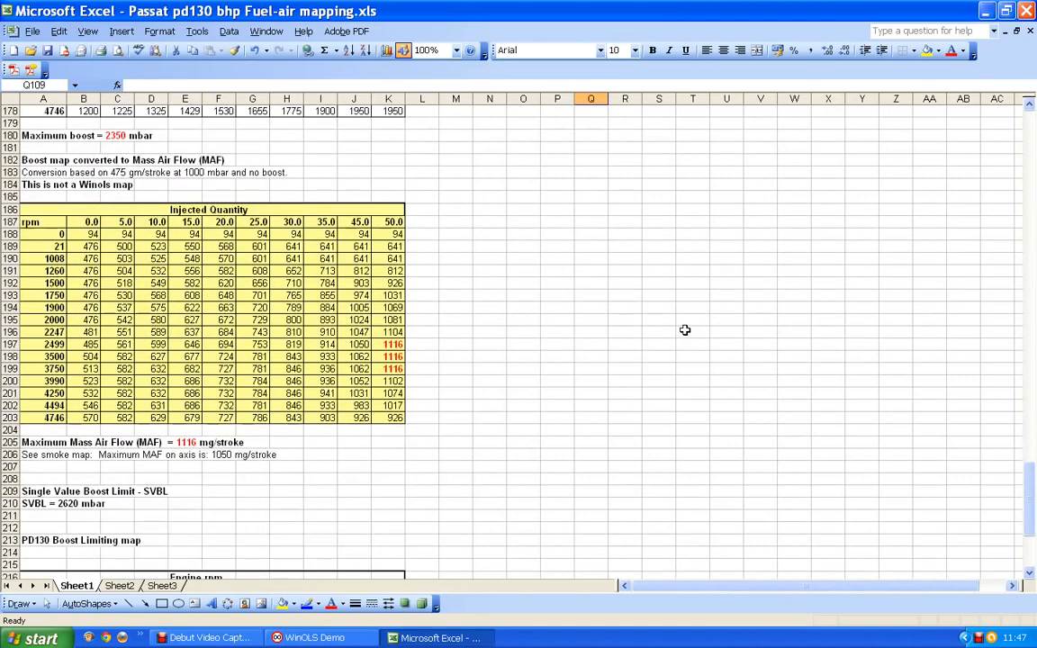
scroll(684, 331, "up", 2)
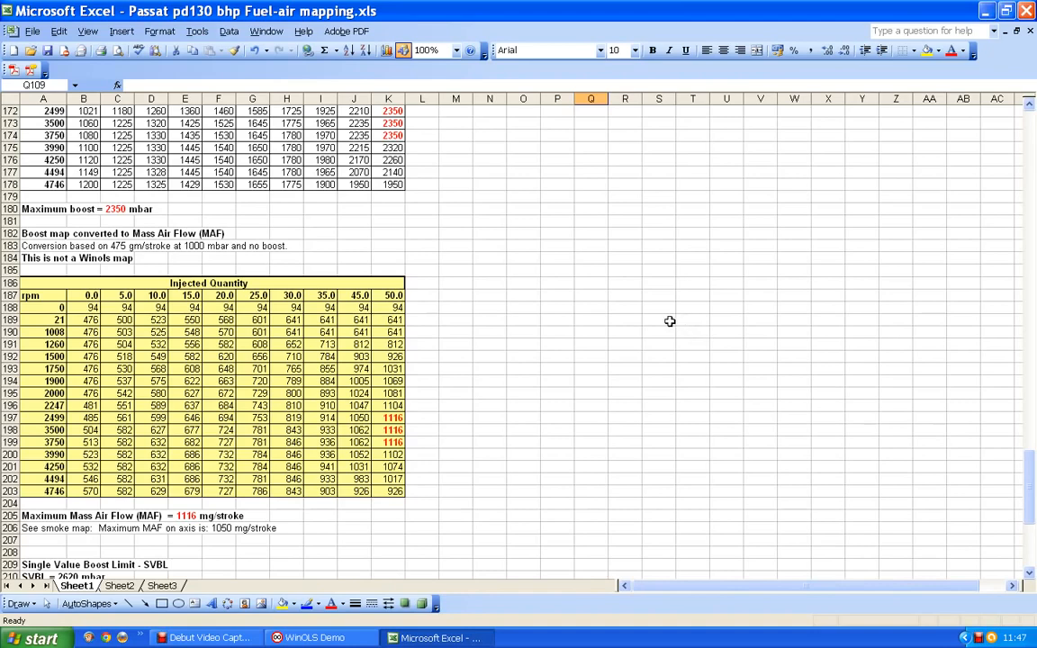
left_click(453, 282)
type("18.1")
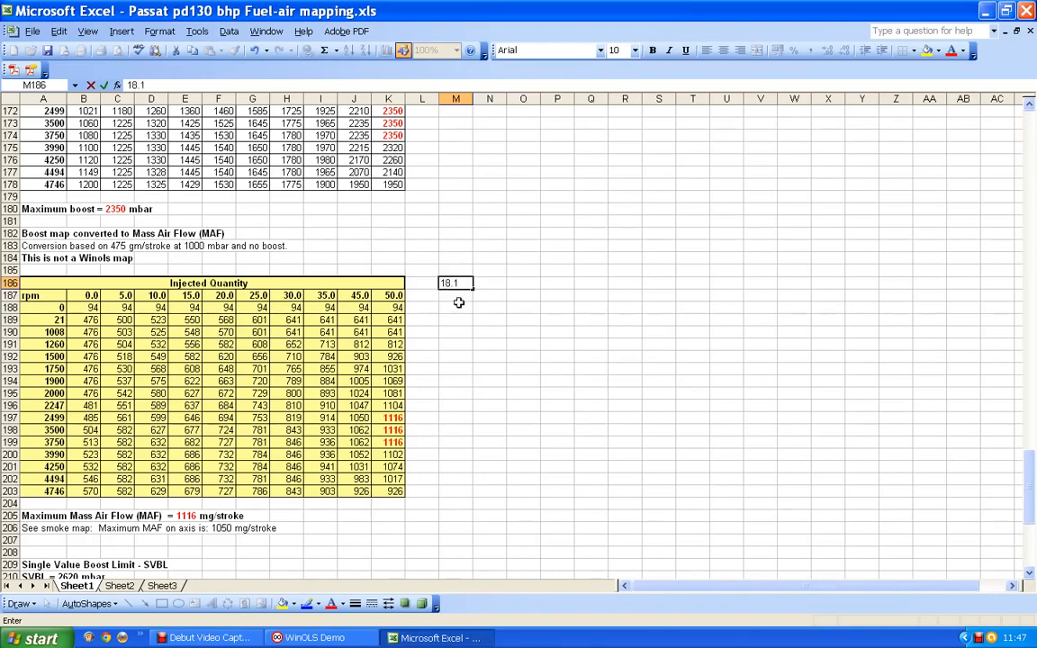
key("Return")
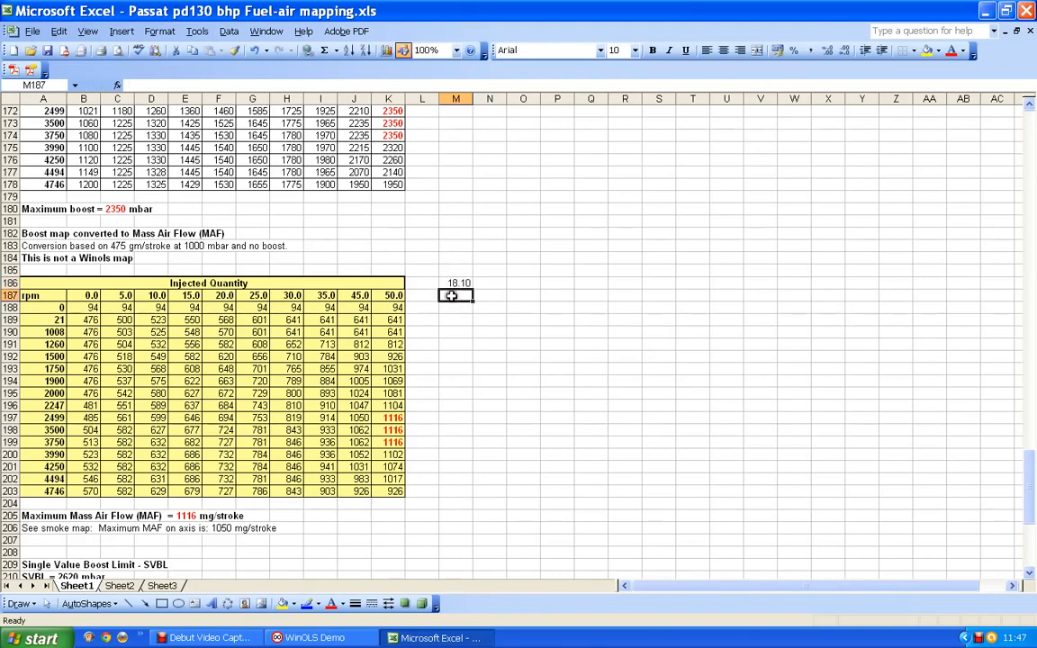
type("60")
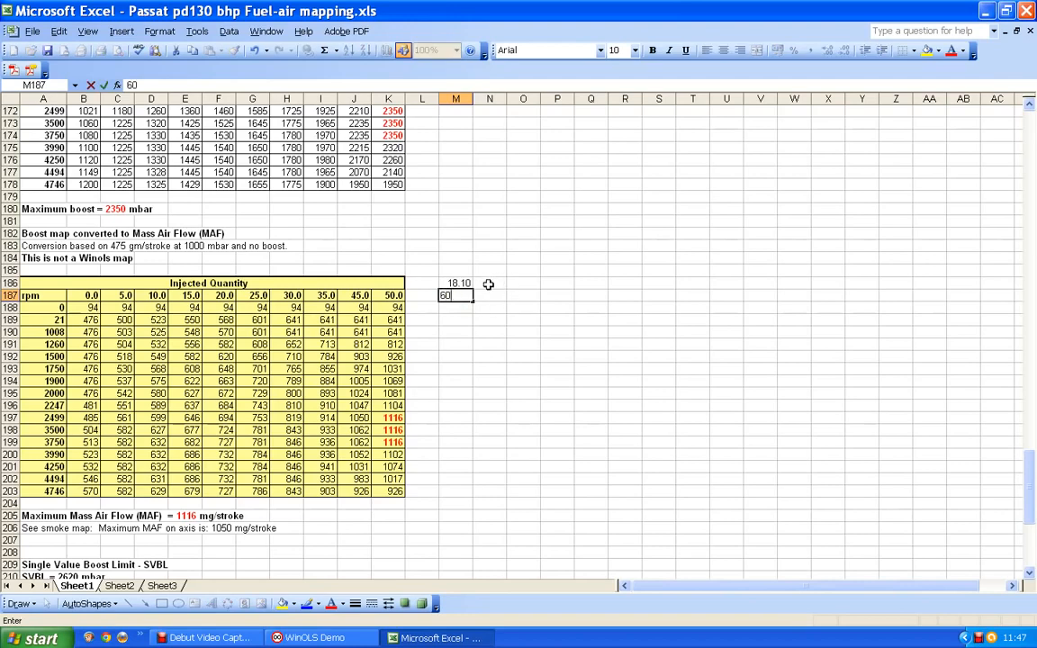
- Add a second column beside it with 18.1 in N186 and 70 in N187
left_click(488, 283)
type("1")
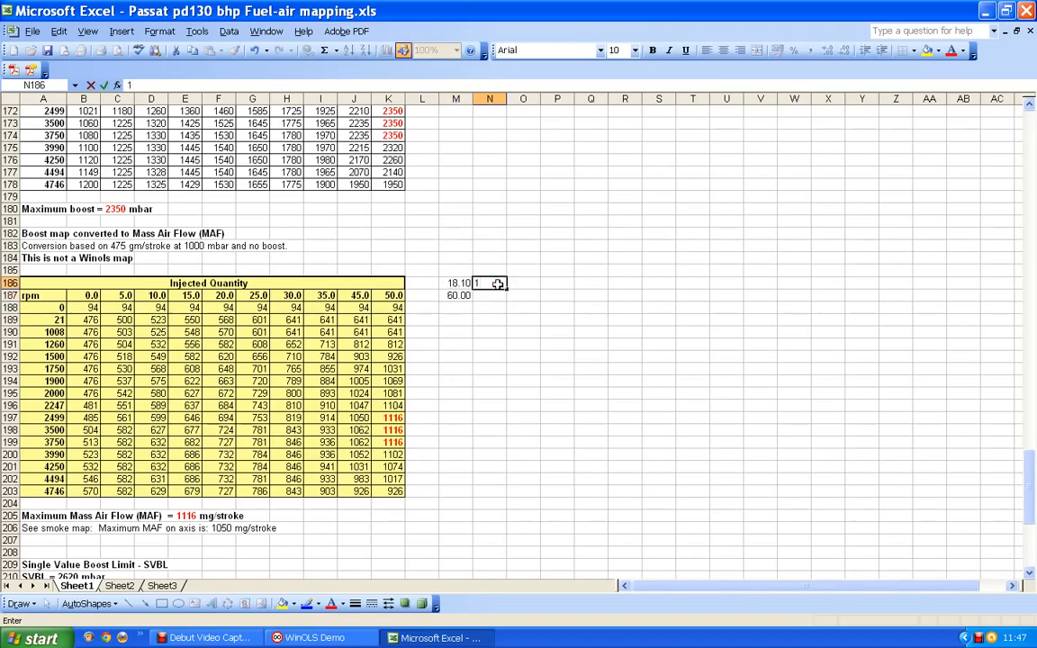
type("8.1")
left_click(489, 296)
type("70")
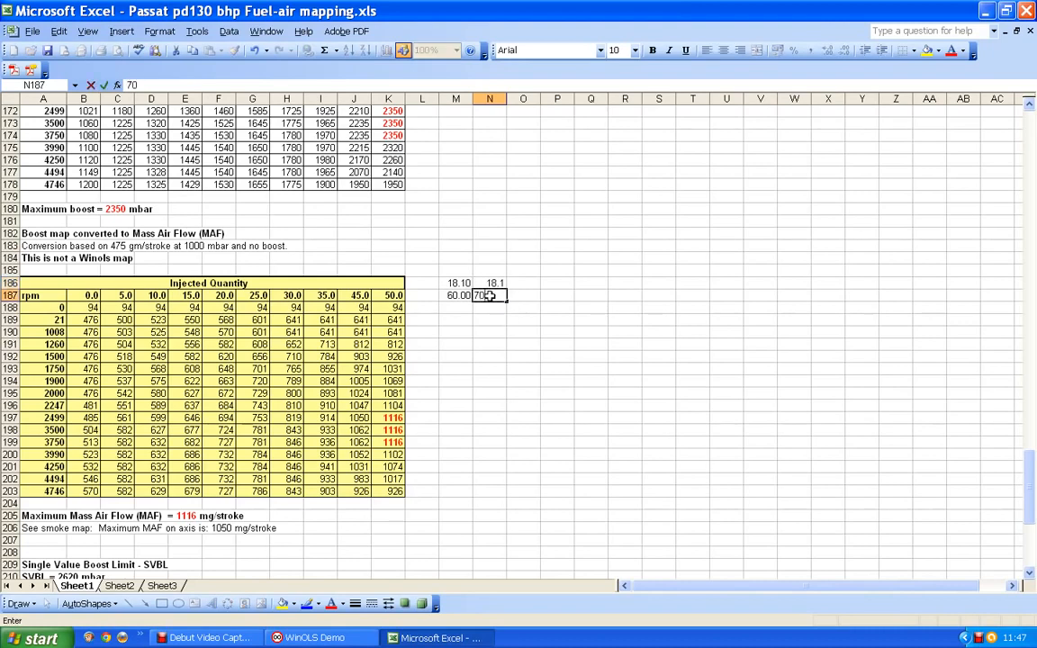
left_click(538, 315)
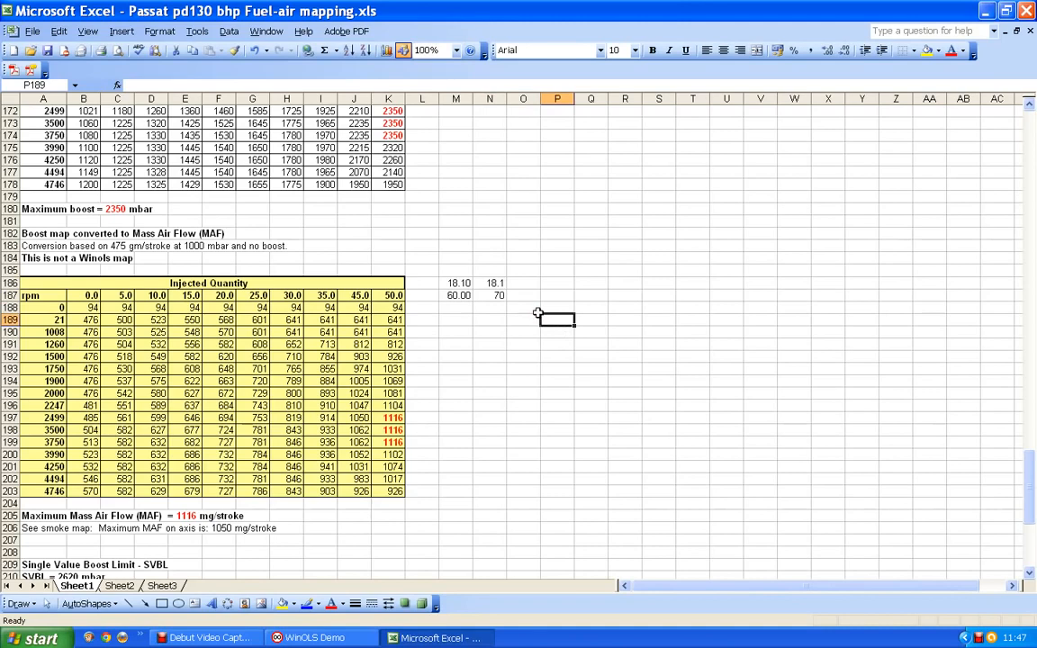
- Give N187 the two-decimal format of M187 by filling it across, and set N187 to 70
left_click(496, 295)
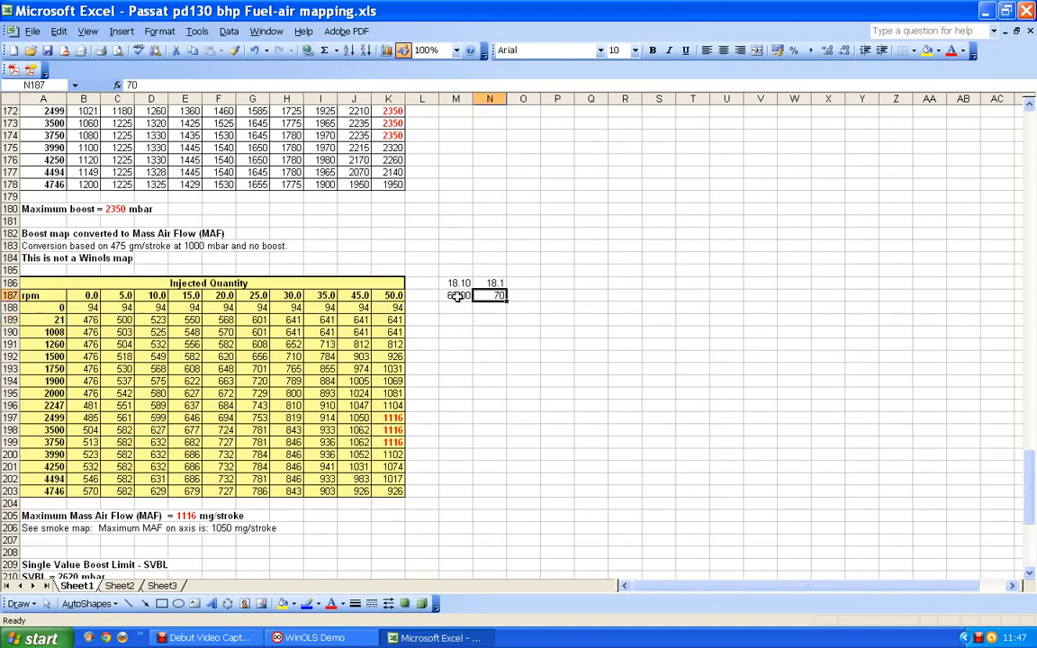
left_click(465, 296)
left_click_drag(474, 301, 503, 303)
left_click(489, 295)
type("70")
key("Return")
key("Return")
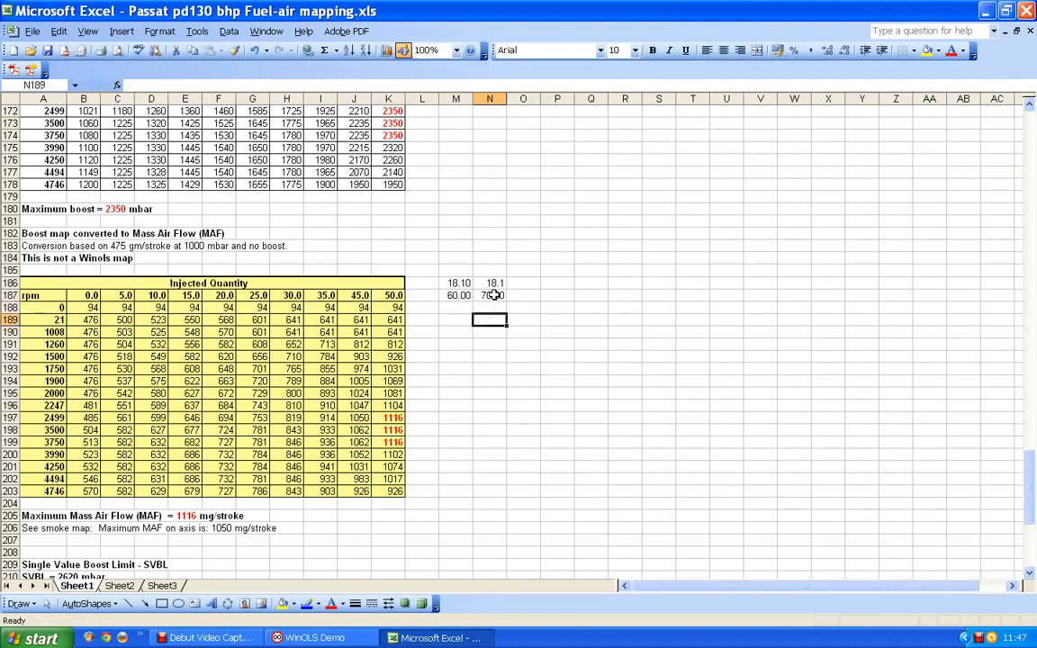
left_click(493, 295)
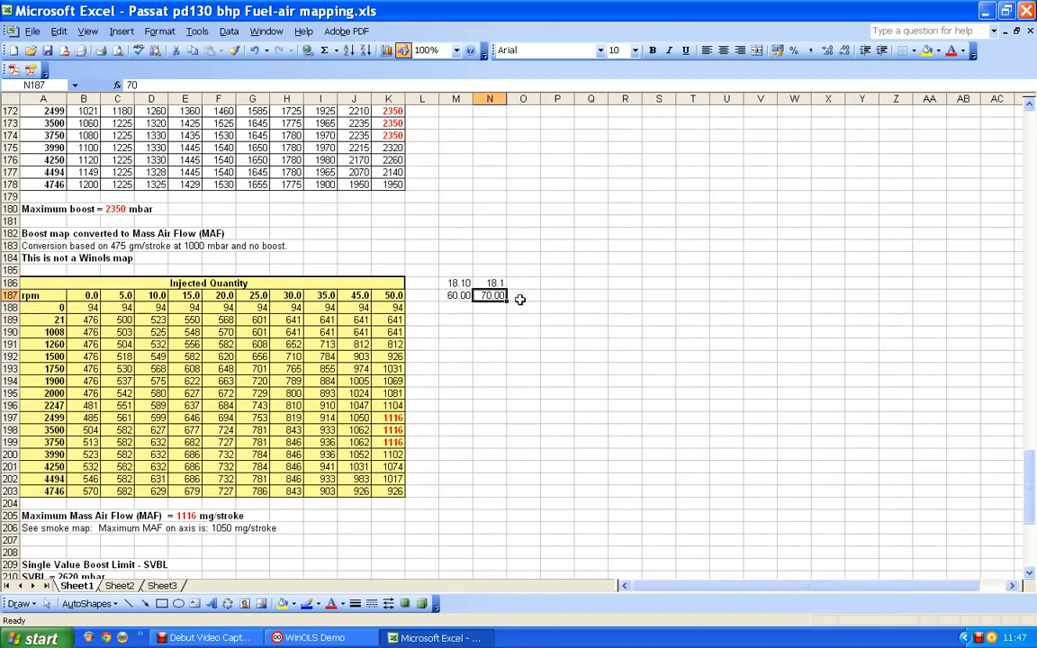
- Fill the ratio in M186 across into N186 so both cells share the two-decimal format
left_click(467, 284)
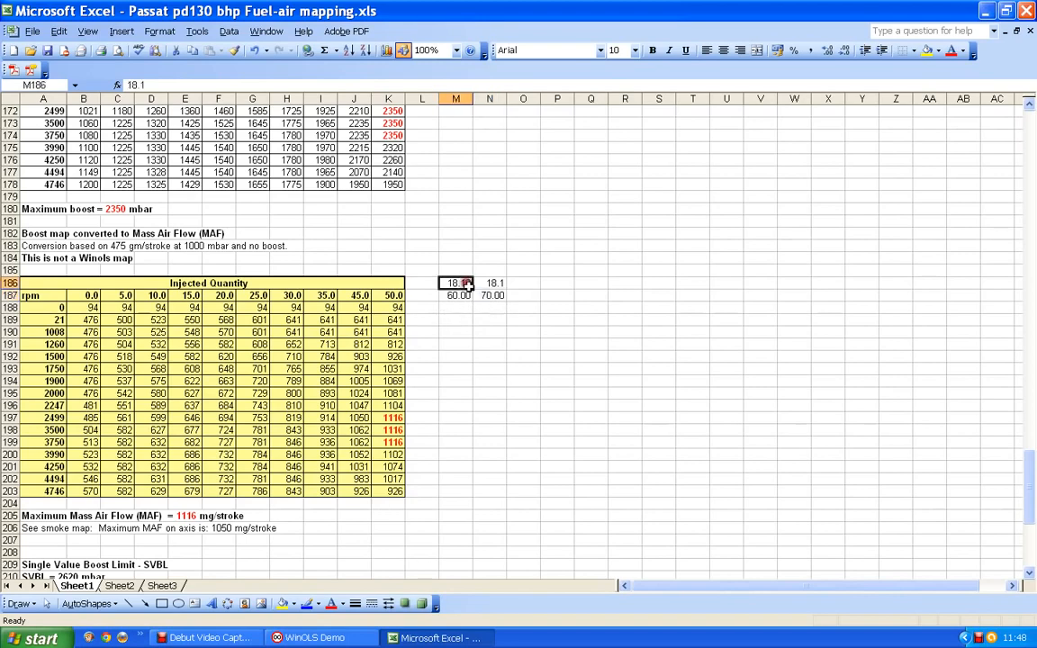
left_click_drag(472, 290, 496, 284)
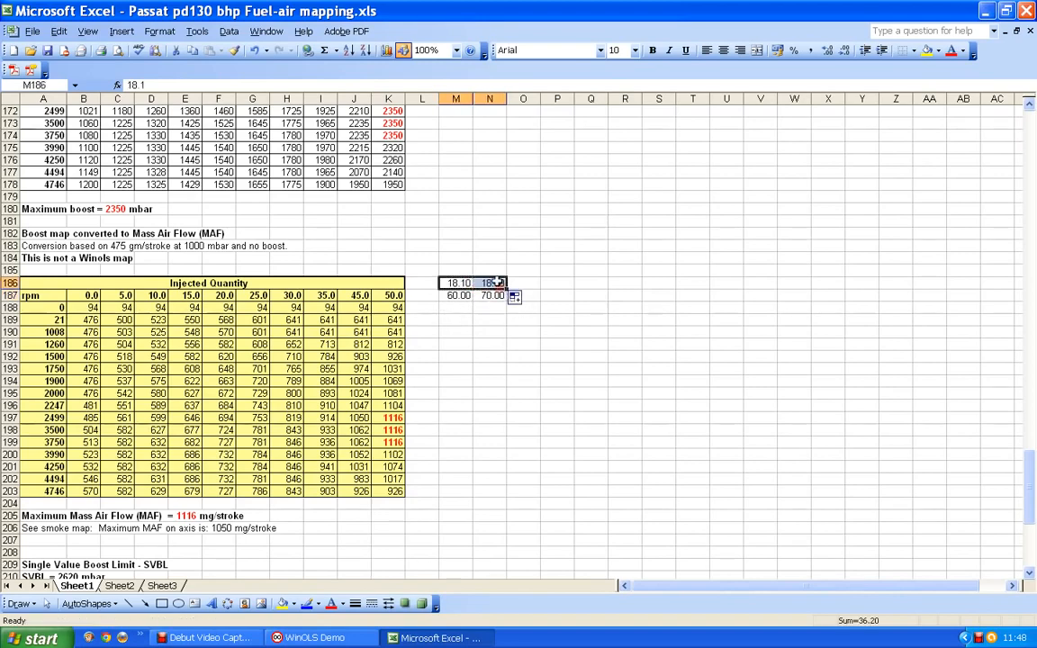
left_click(493, 282)
left_click(455, 283)
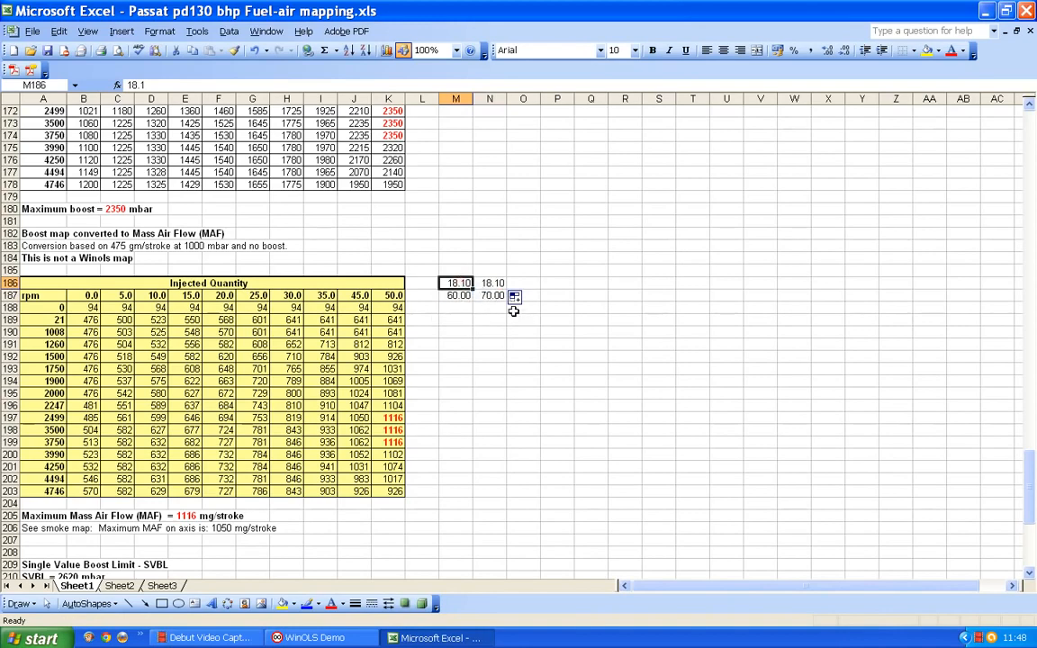
- Make the injected quantity headings in M187 and N187 bold
left_click(454, 307)
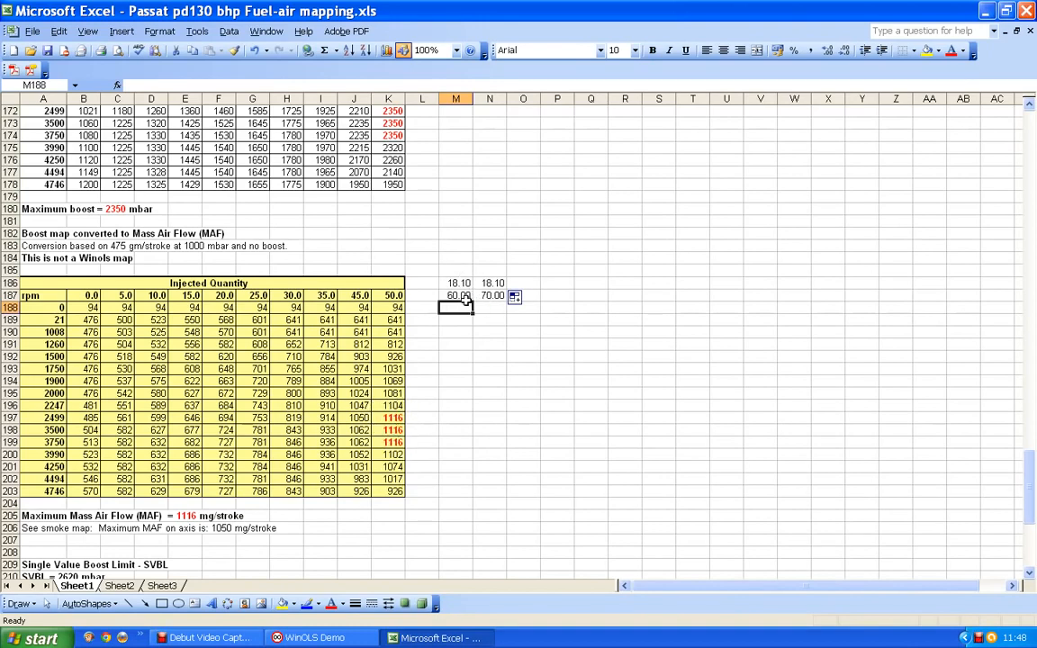
left_click_drag(459, 295, 494, 296)
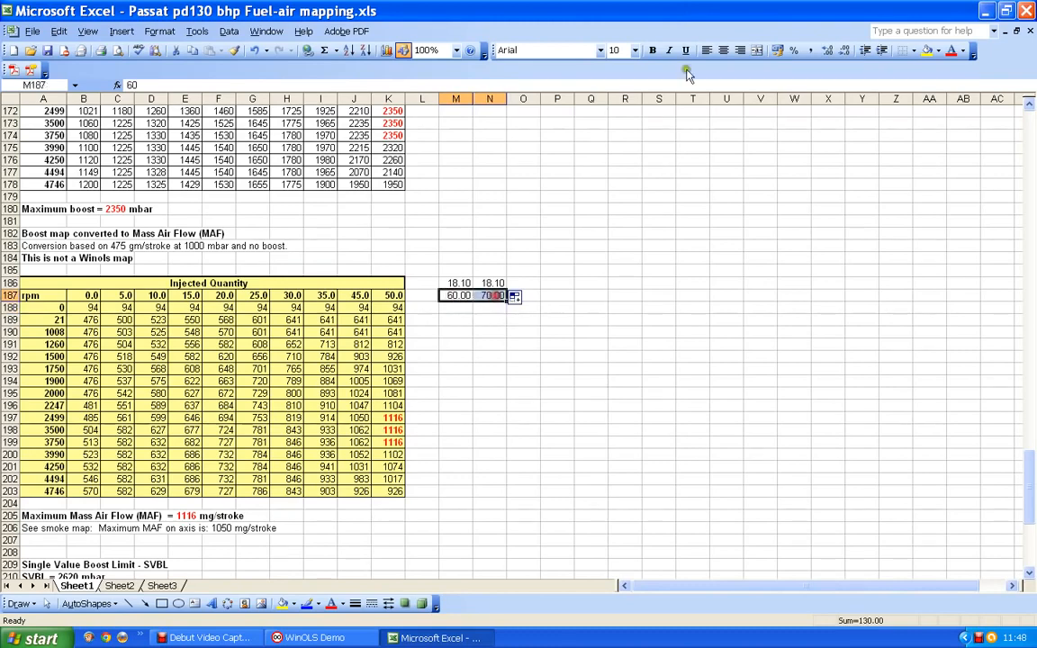
key("ctrl+b")
left_click(637, 310)
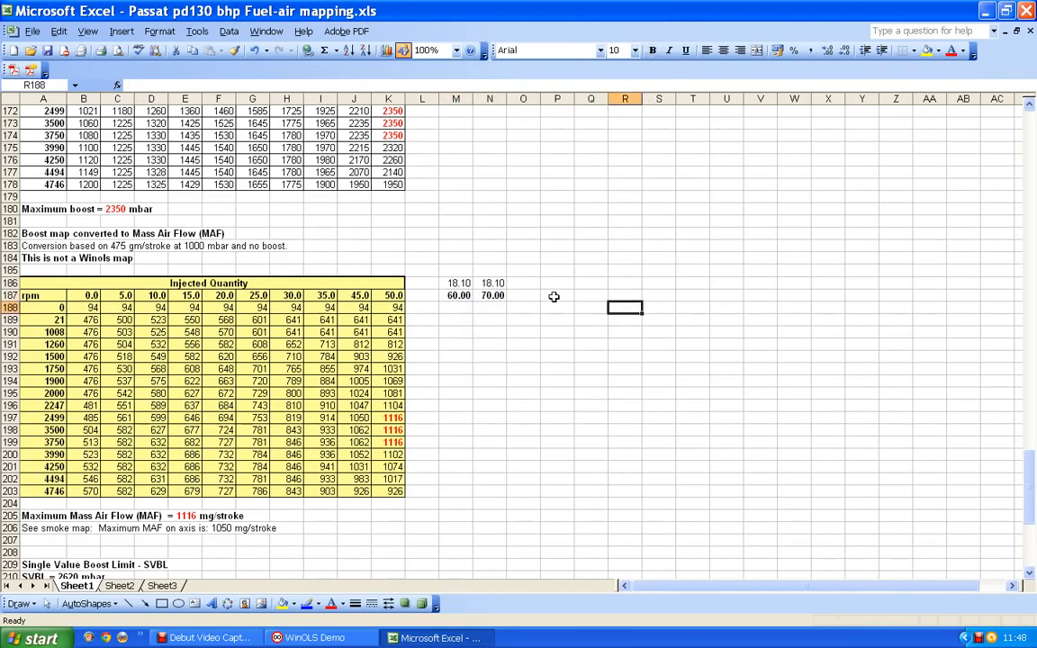
- Calculate the required air mass in M197, on the 2499 rpm row, with the formula =M187*M186
left_click(459, 420)
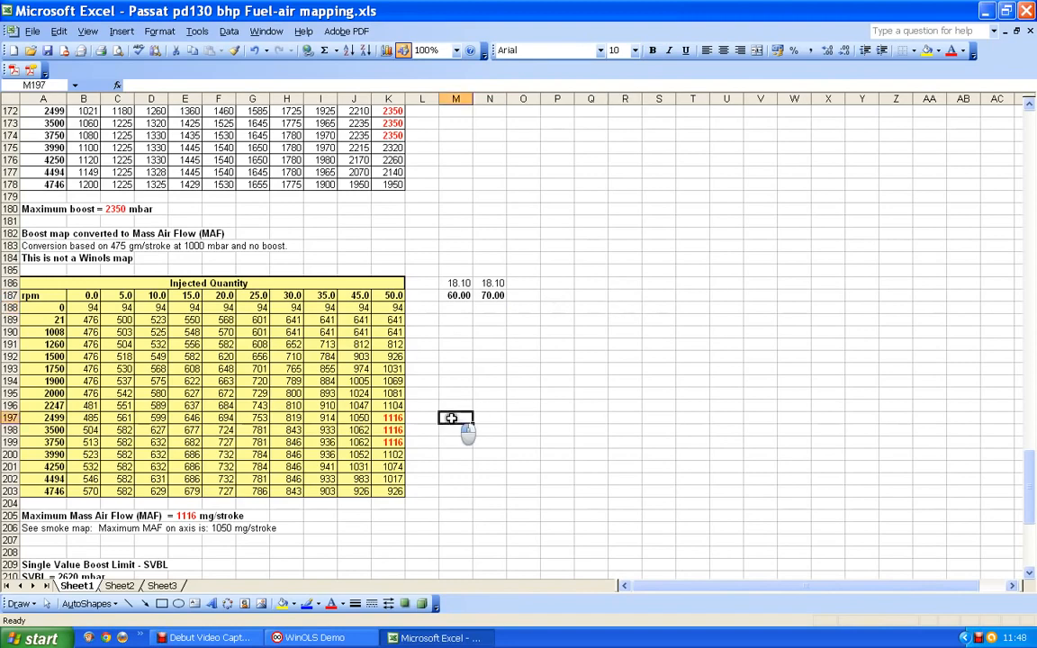
type("=")
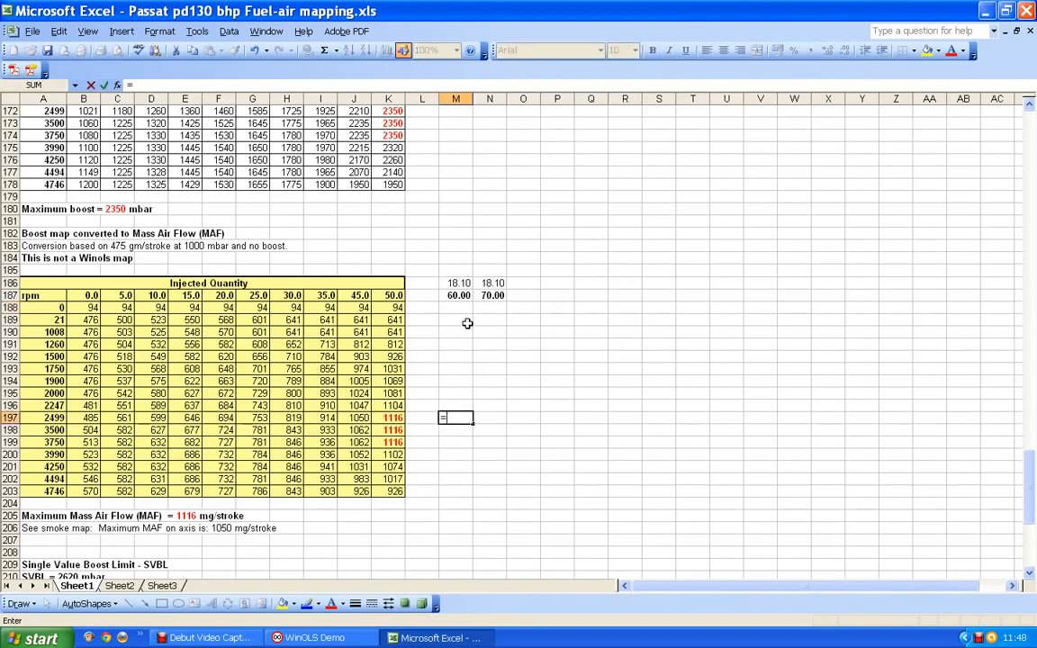
left_click(456, 295)
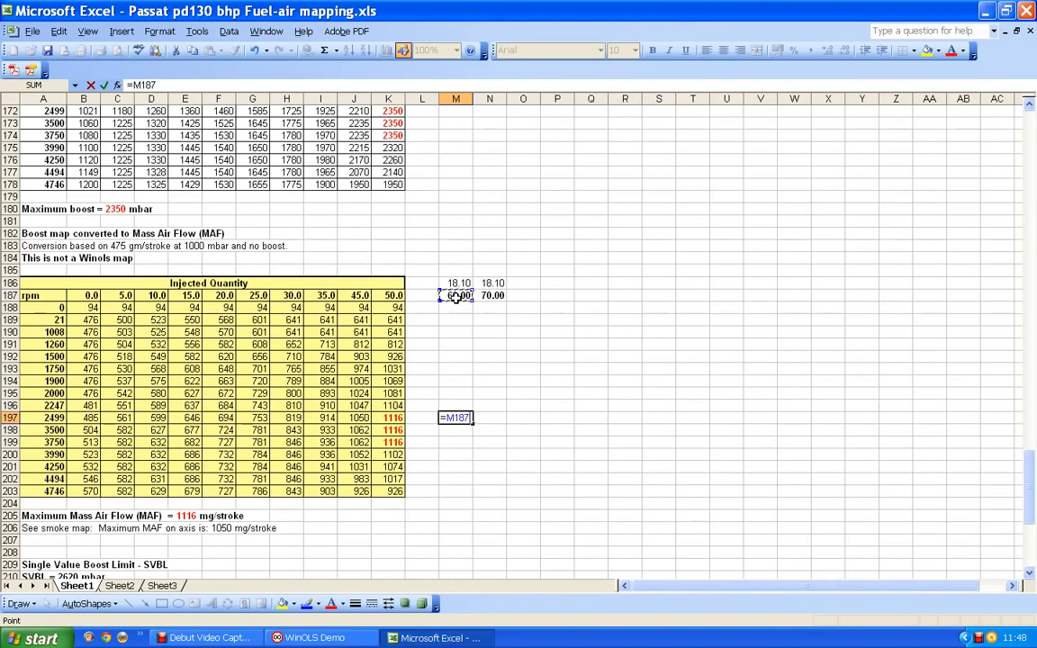
type("*")
left_click(459, 283)
key("Return")
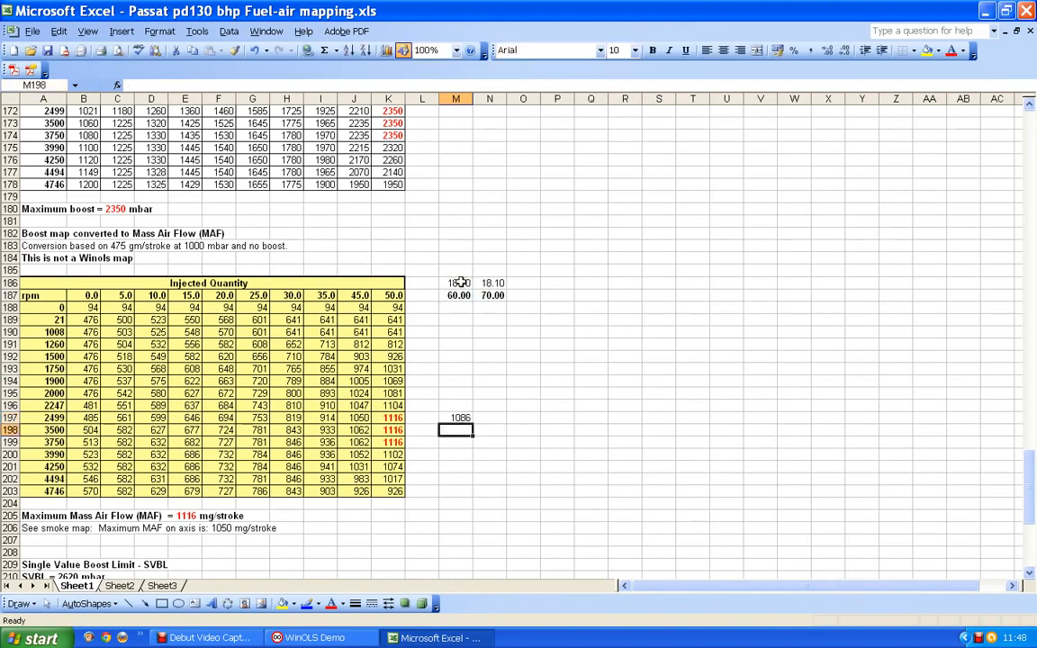
- Enter 1086 in M198 and M199 for the 3500 and 3750 rpm rows
left_click(457, 417)
left_click_drag(472, 423, 463, 443)
left_click(464, 432)
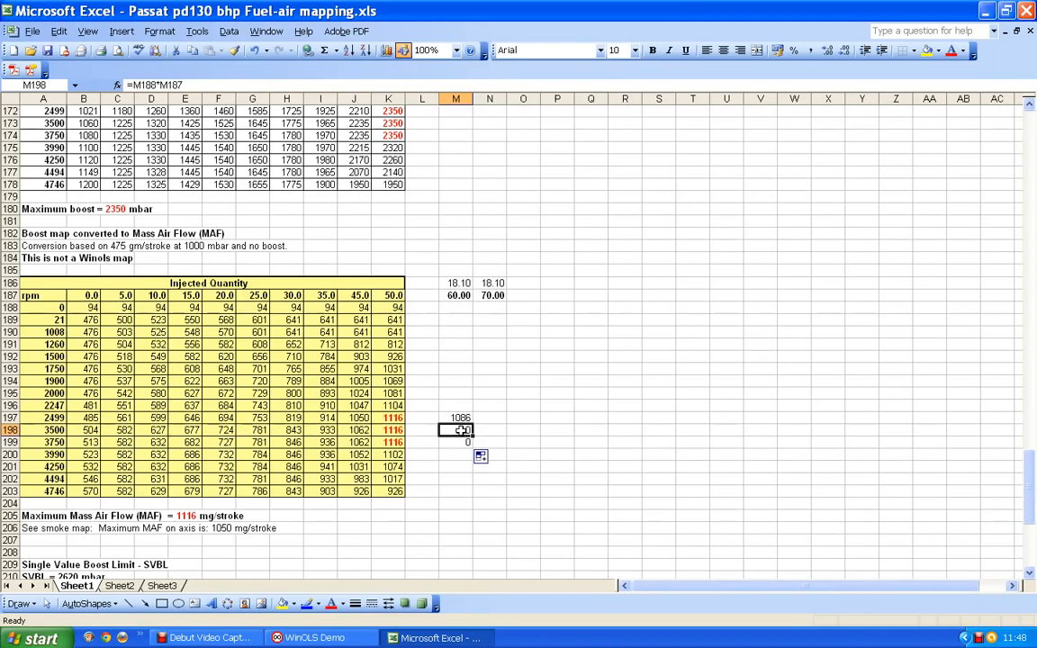
type("1086")
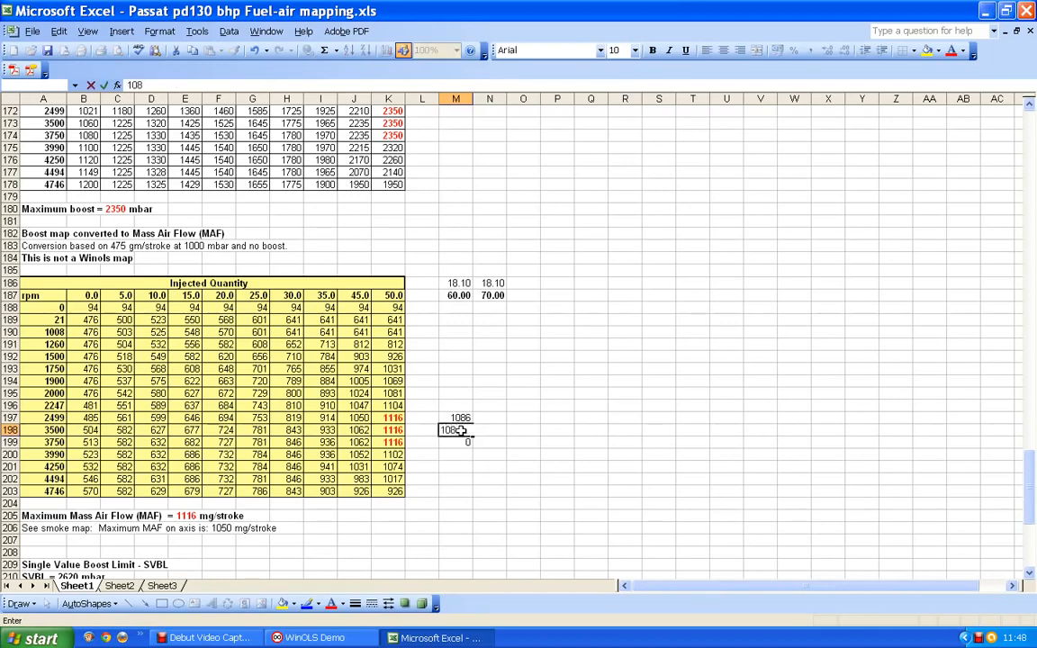
key("Return")
type("1")
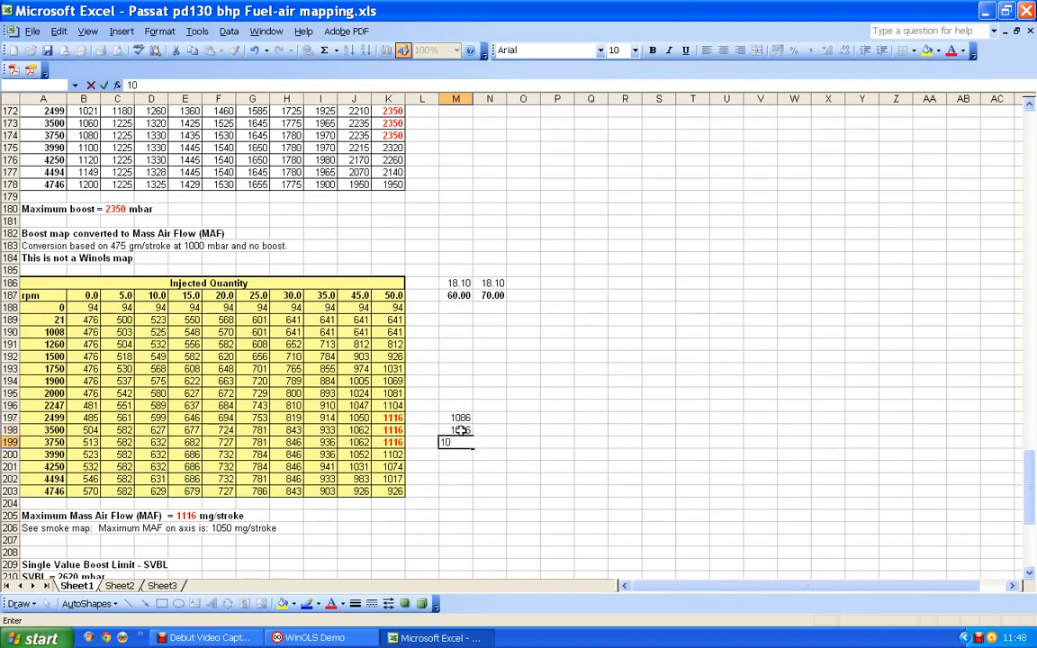
type("086")
key("Return")
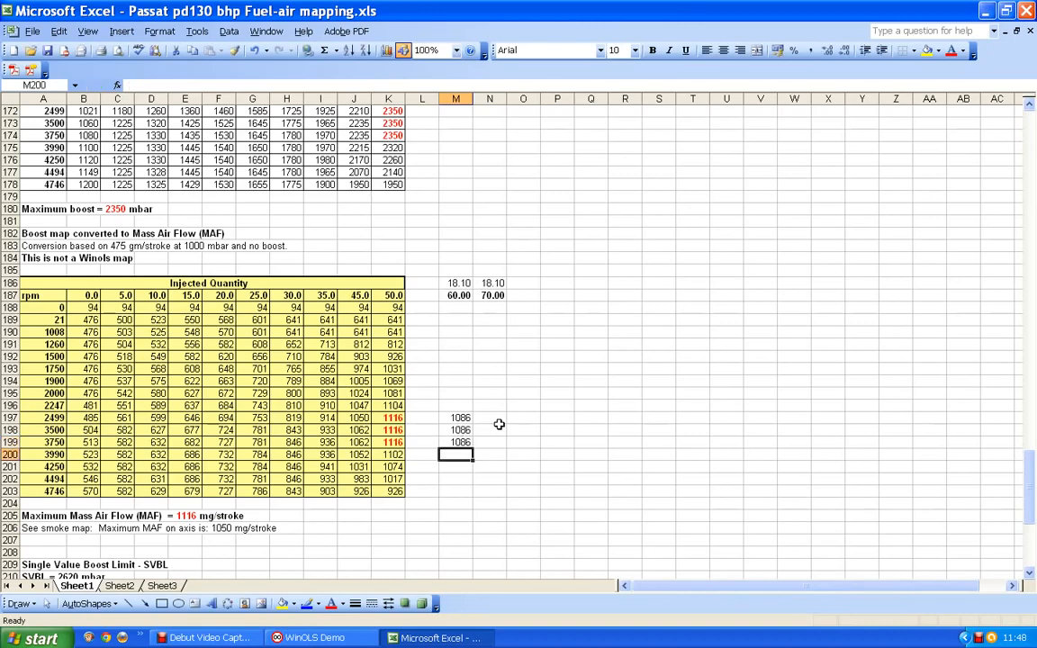
- Fill the air mass formula from M197 across into N197 for the 70 mg column
left_click(463, 418)
left_click_drag(470, 420, 495, 422)
left_click(494, 417)
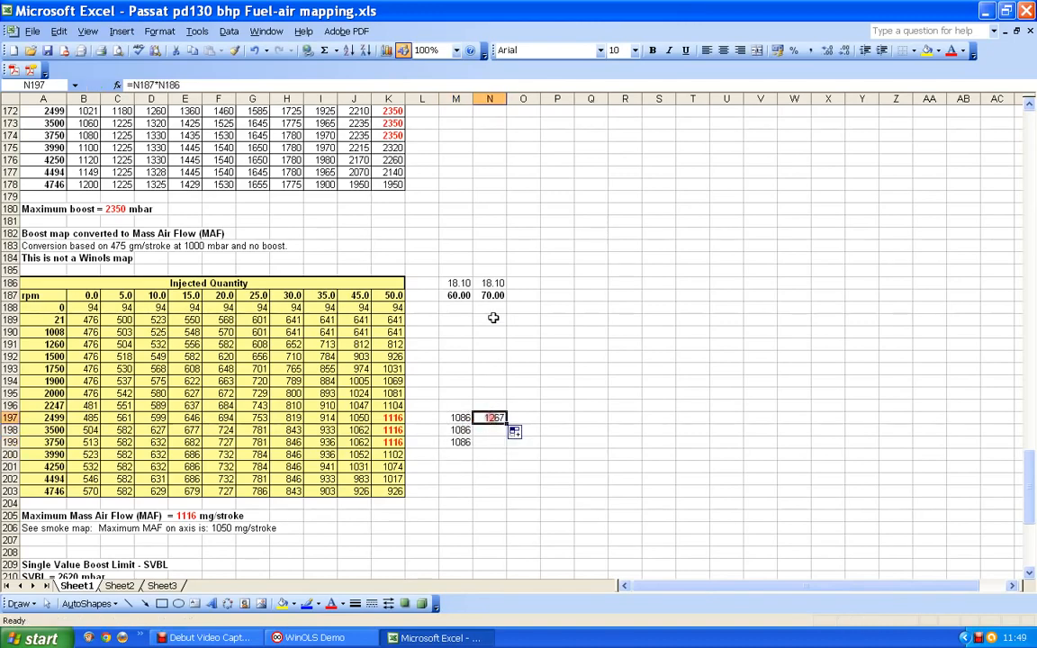
- Enter 1267 in N198 and N199 for the 3500 and 3750 rpm rows
left_click(493, 433)
type("1267")
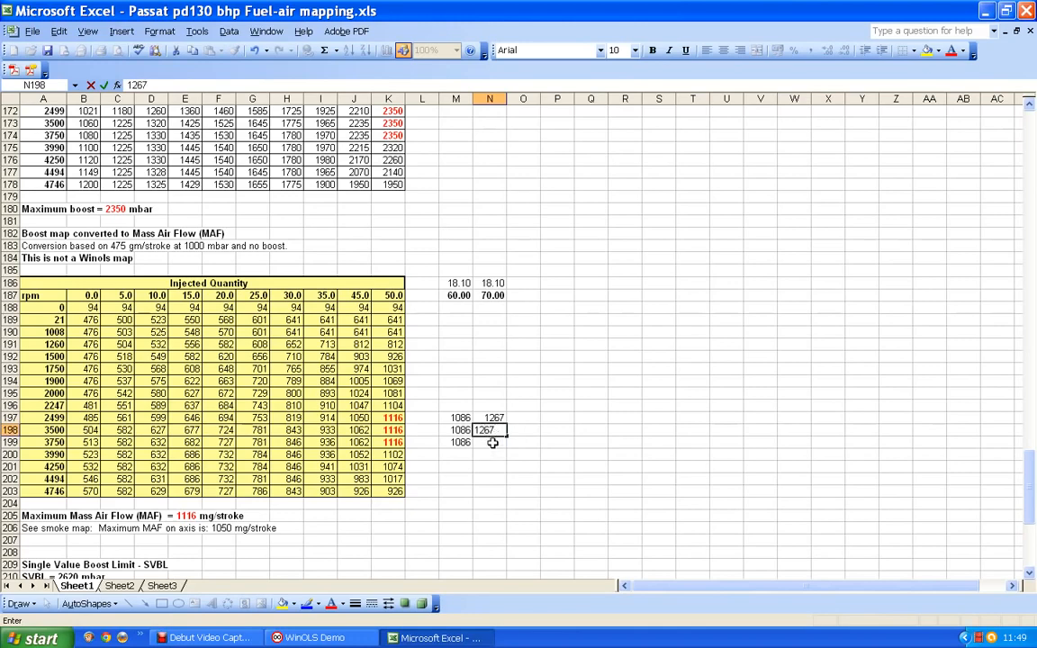
left_click(493, 442)
type("1267")
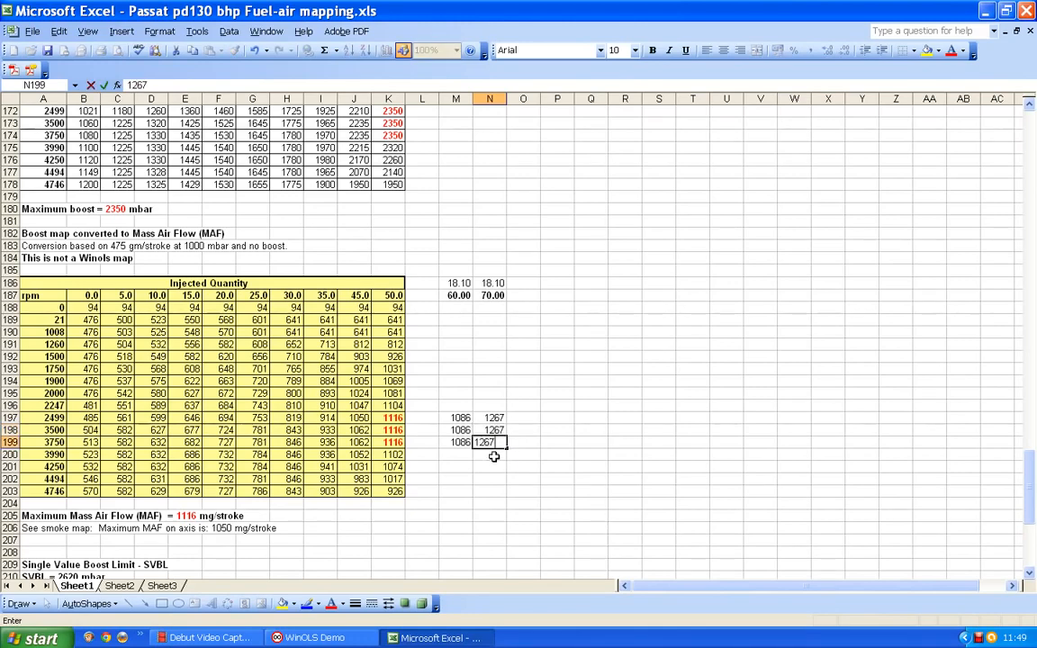
left_click(492, 455)
left_click(493, 443)
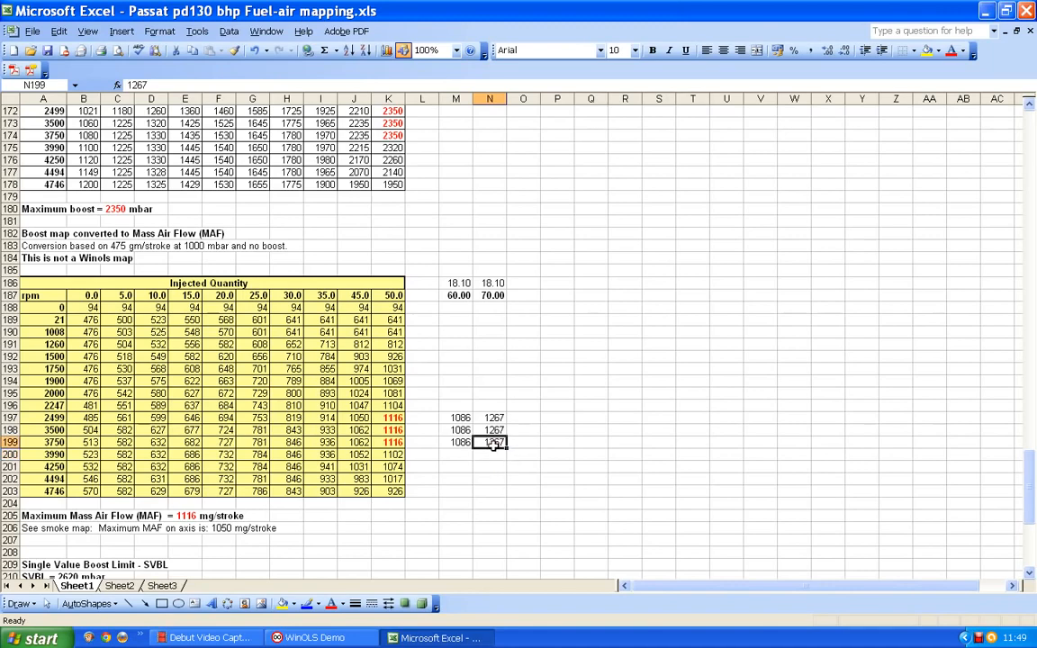
- Enter 1086/475 in M172, on the 2499 rpm row of the boost map, as the 60 mg boost ratio
scroll(493, 445, "up", 2)
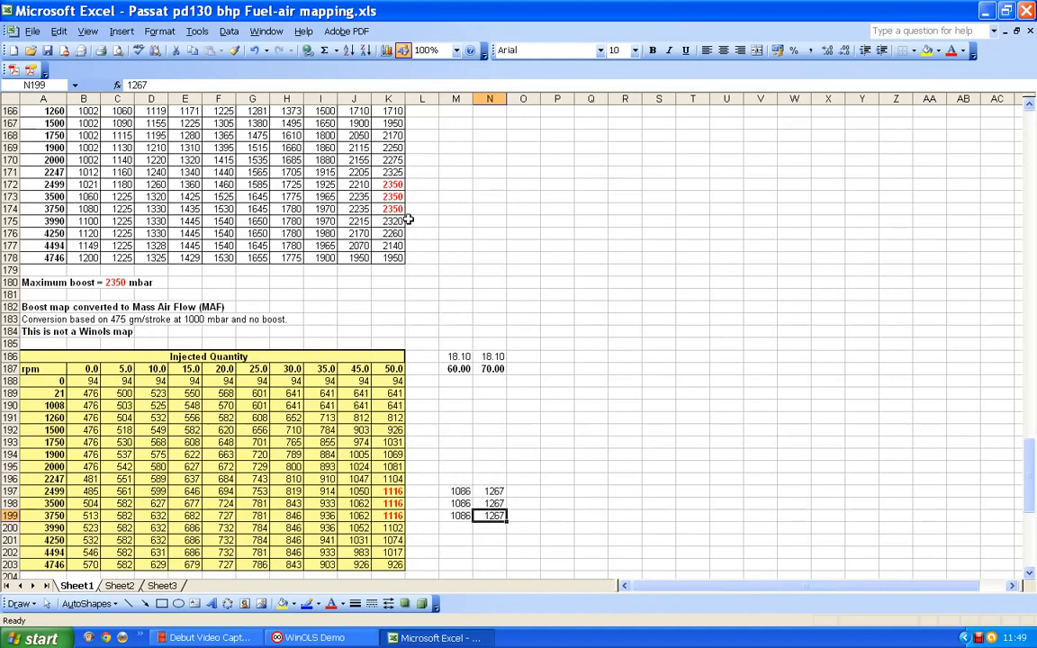
left_click(455, 186)
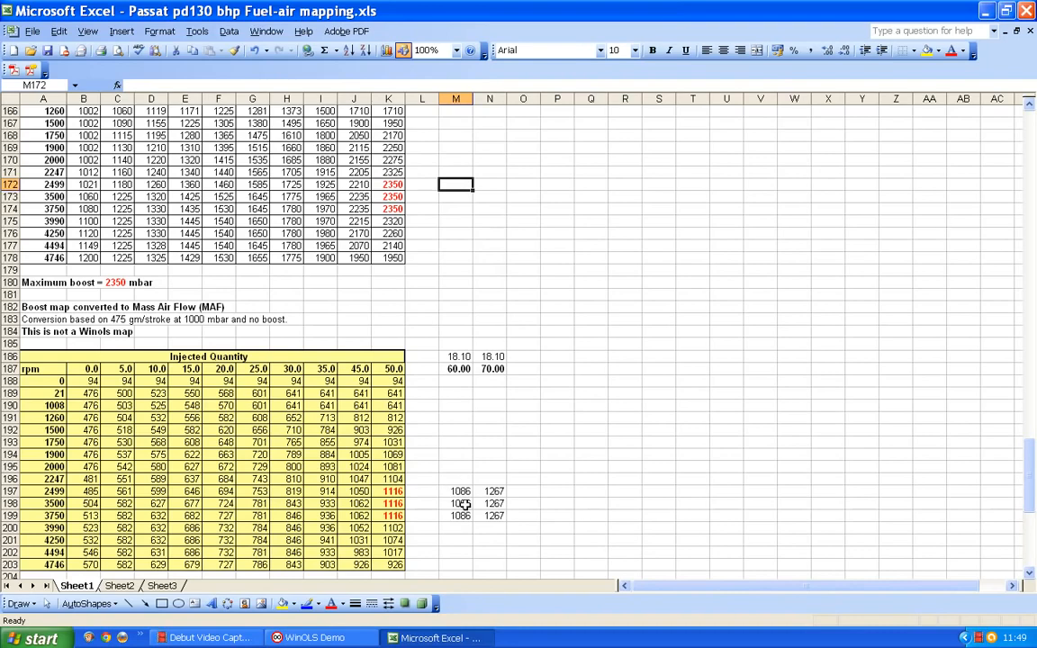
type("10")
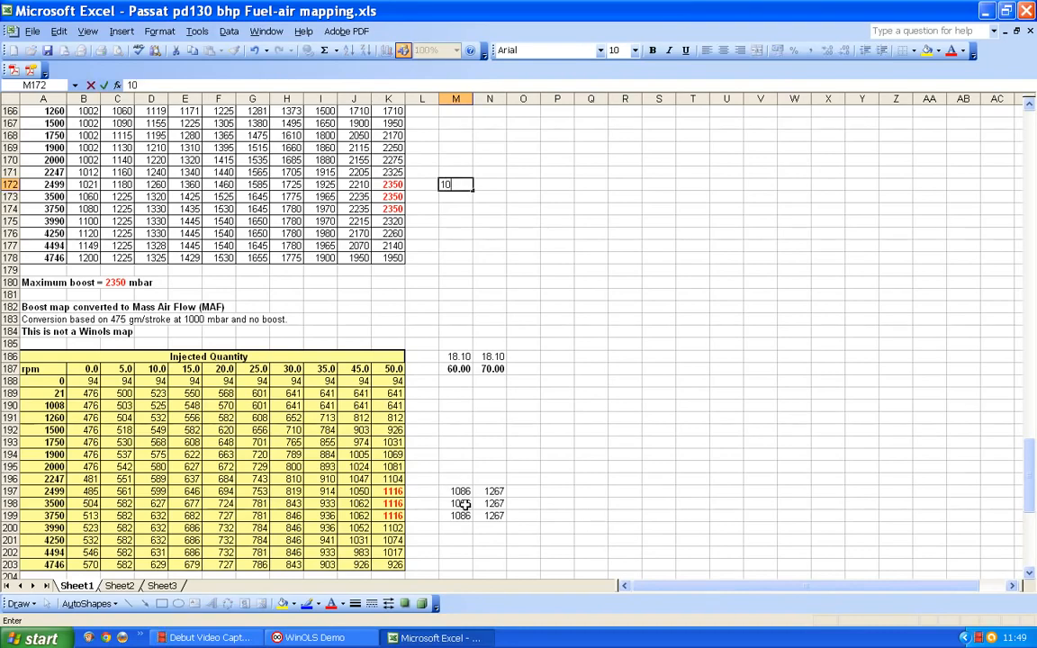
type("86/475")
key("Return")
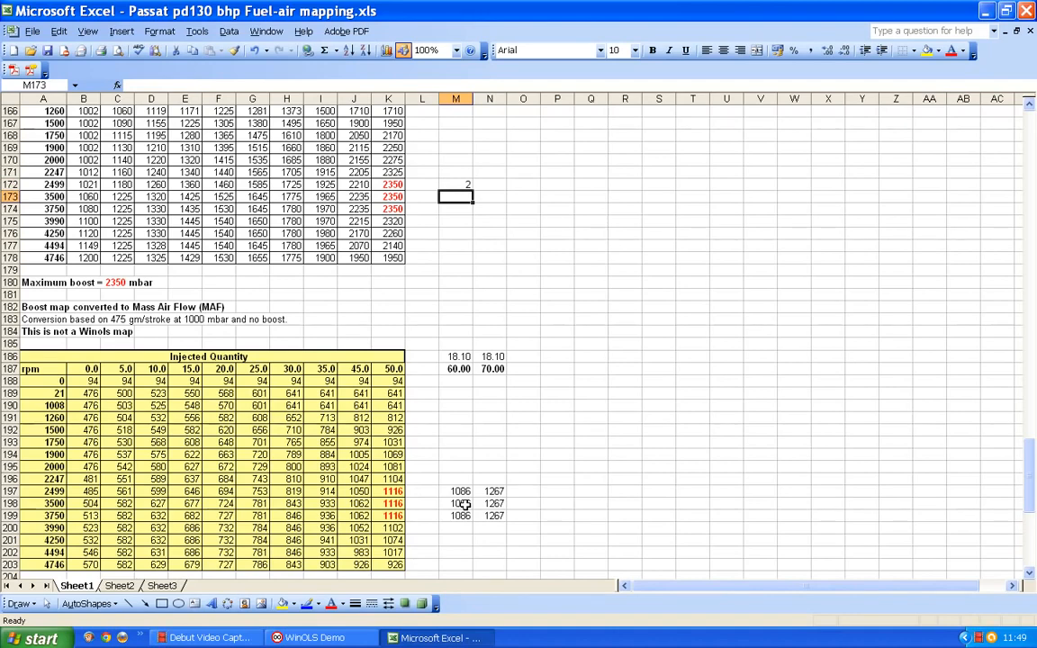
- Calculate the 70 mg boost ratio in N172, on the 2499 rpm row, with the formula =1267/475
left_click(489, 187)
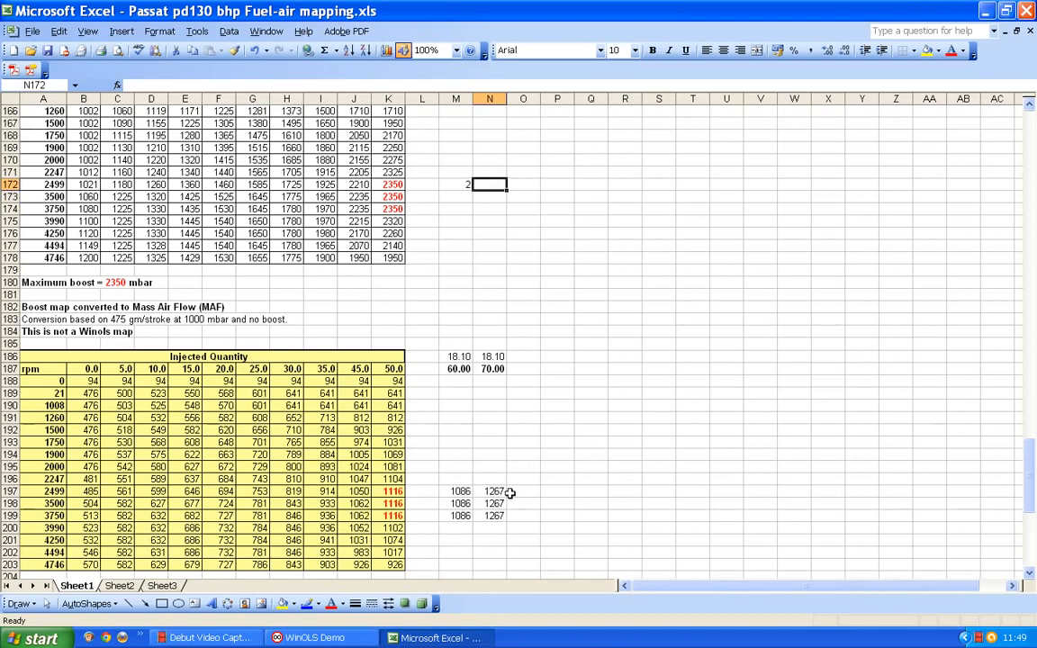
type("1267")
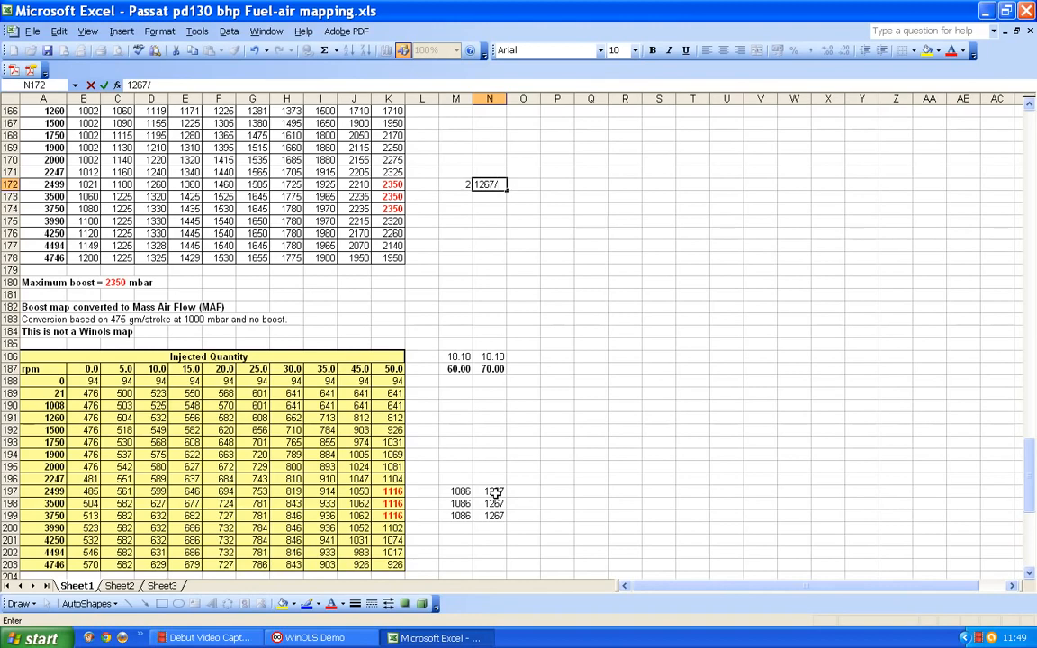
type("/475")
key("Return")
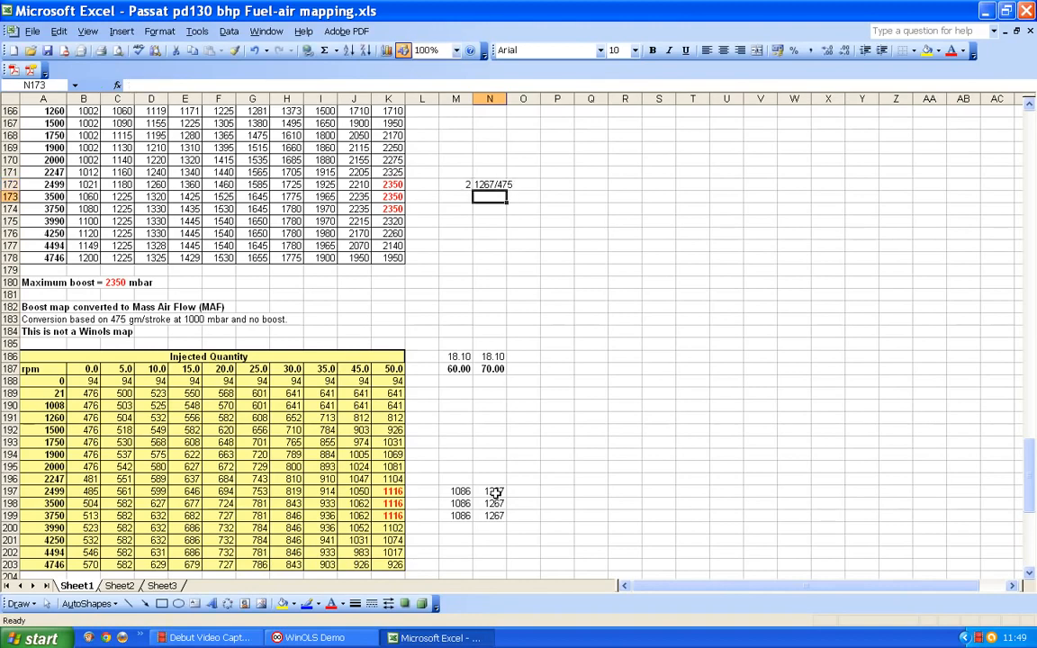
left_click(486, 183)
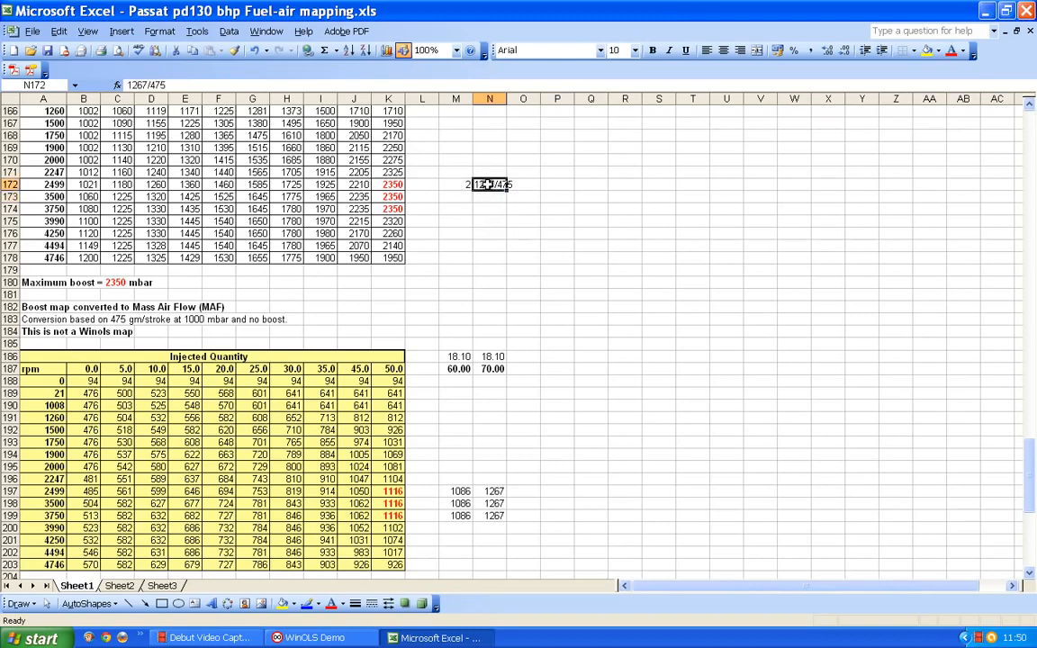
left_click(126, 83)
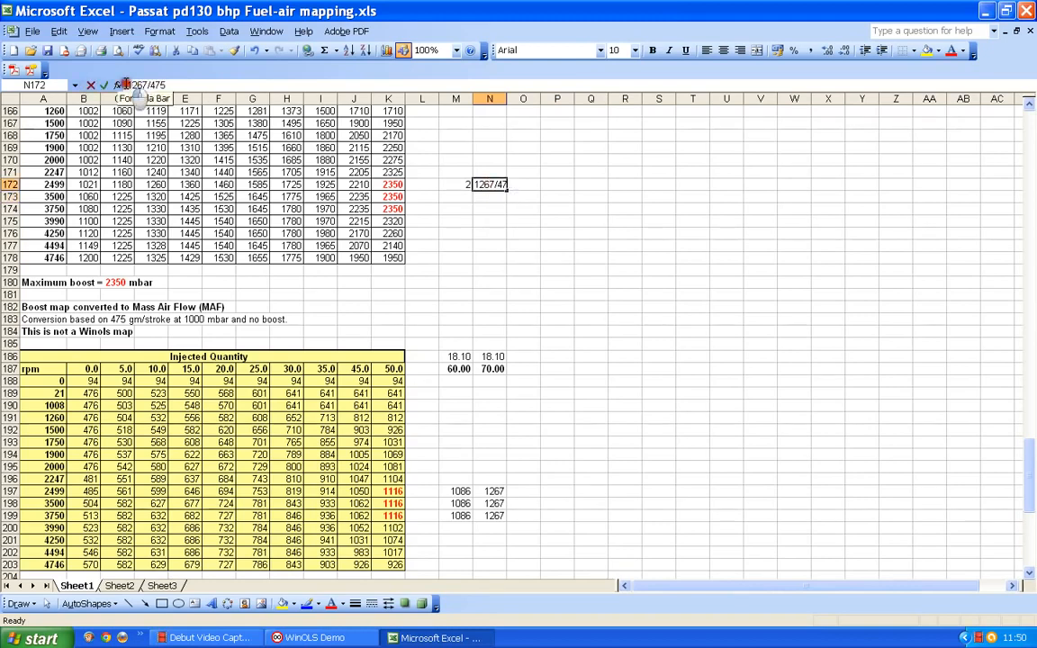
left_click(126, 84)
type("=")
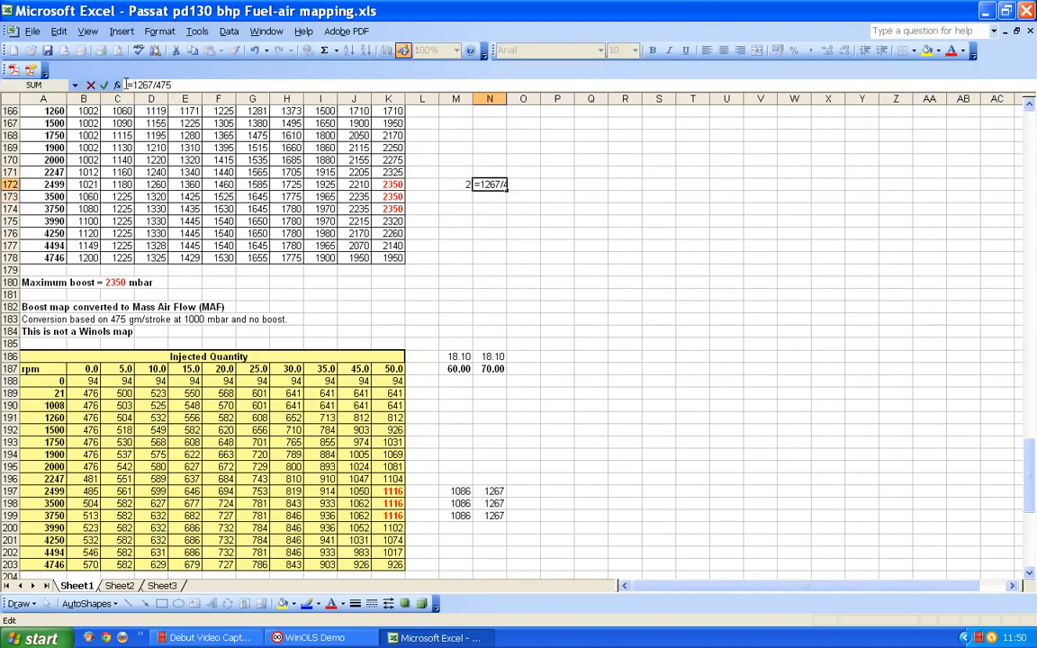
key("Return")
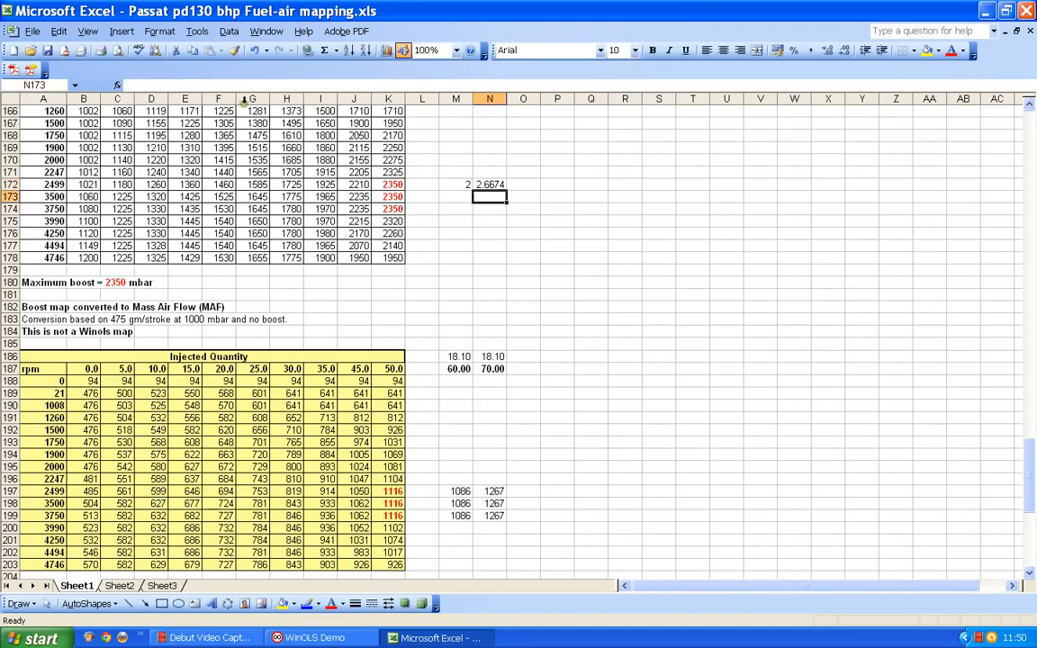
- Fill the boost ratio formula from N172 into M172 and change the copy to =1086/475 for 60 mg
left_click(493, 185)
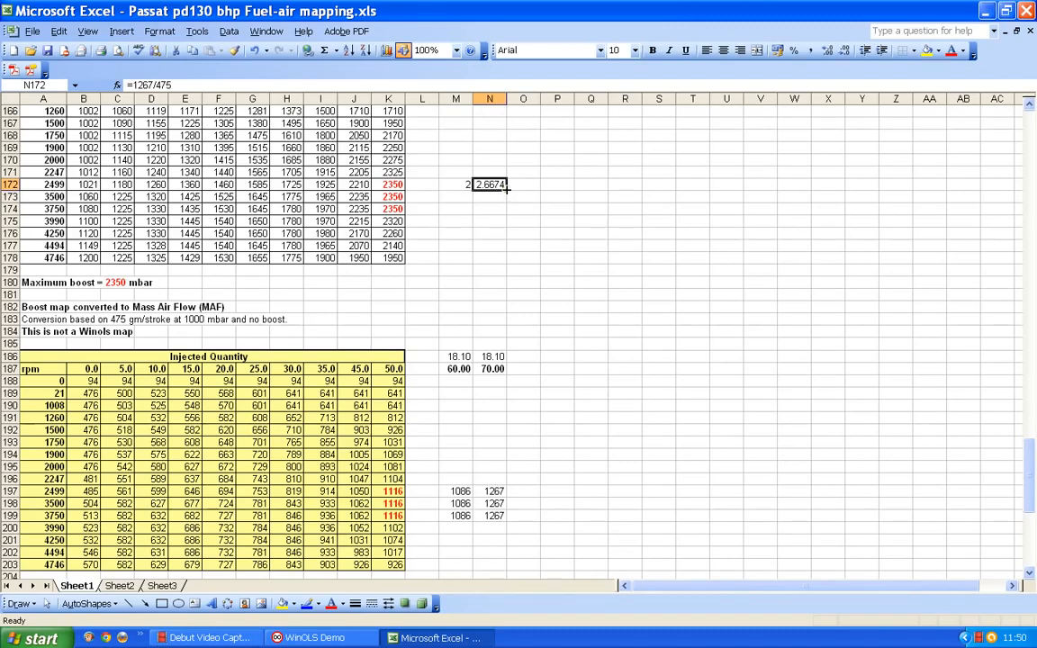
left_click_drag(506, 186, 453, 207)
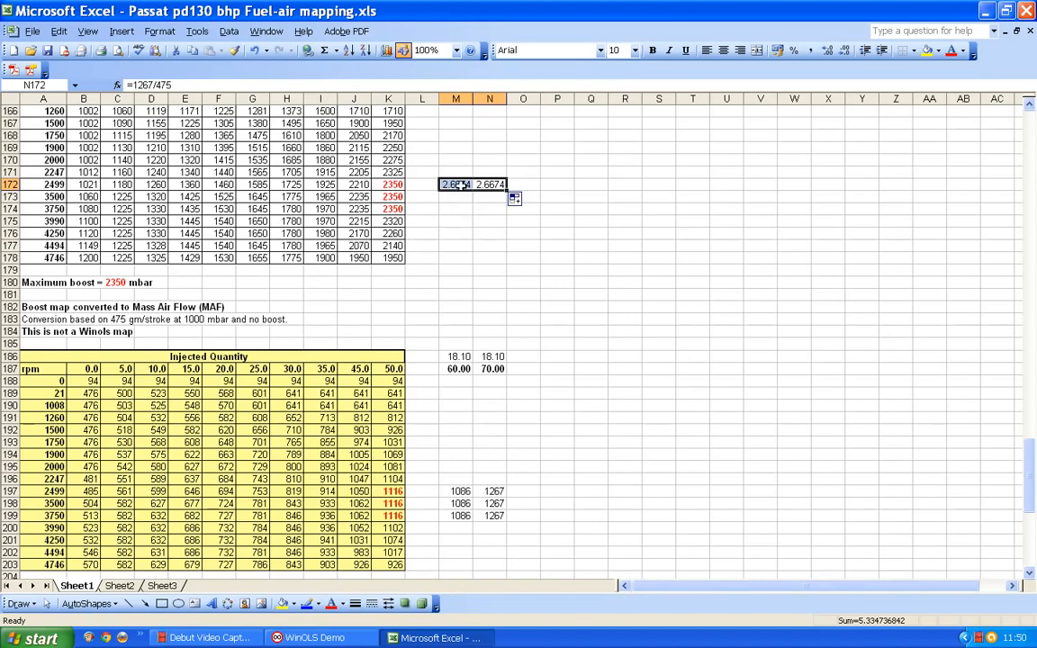
left_click(458, 184)
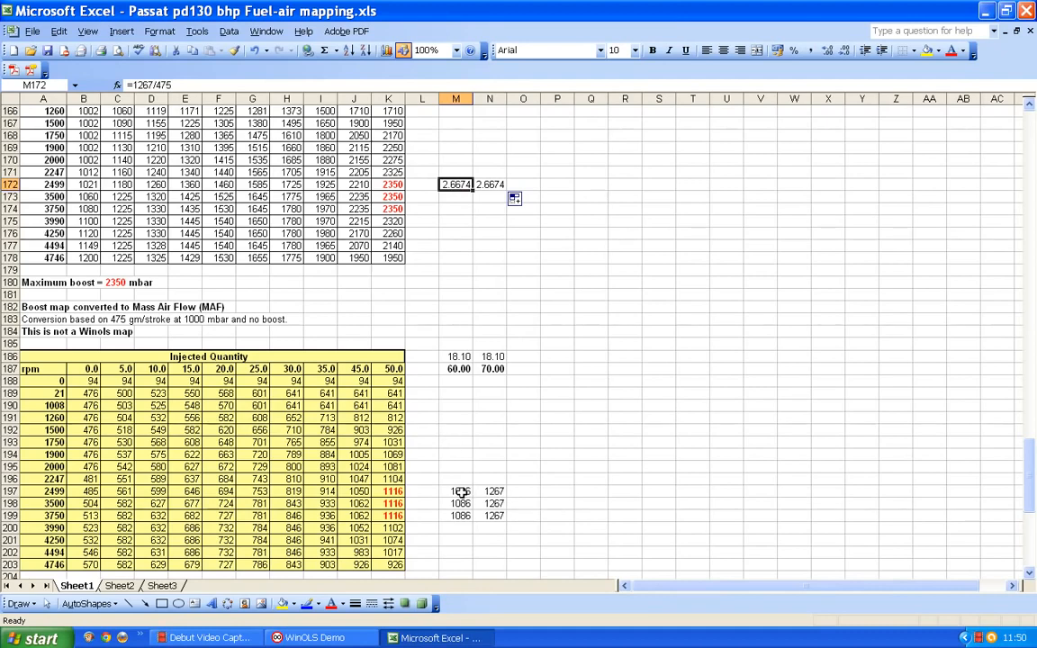
left_click(178, 83)
key("BackSpace")
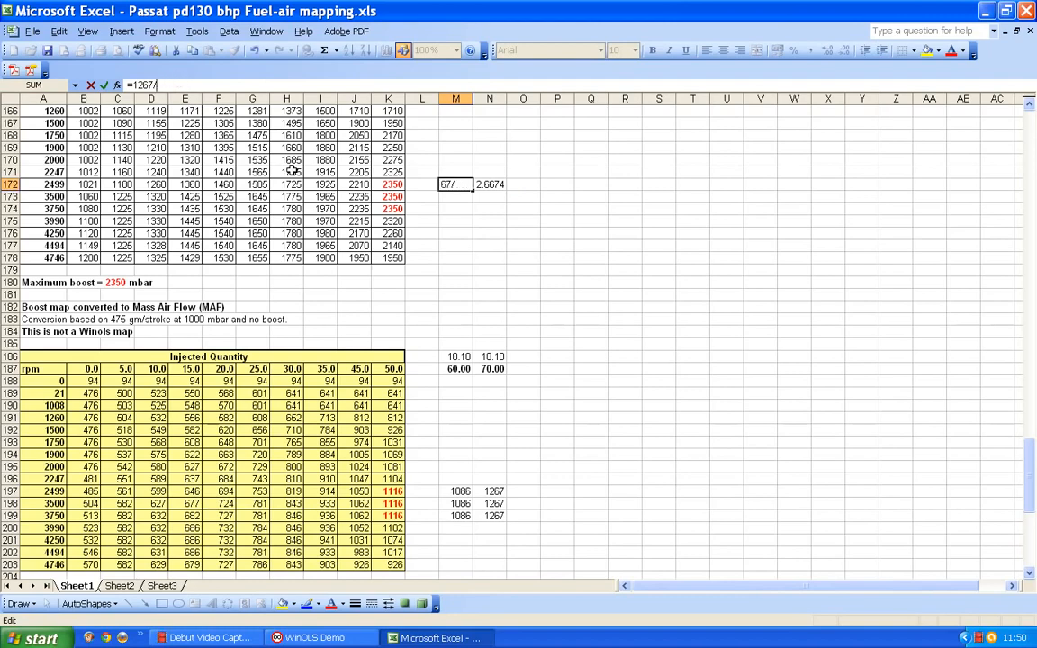
key("BackSpace")
key("BackSpace")
key("BackSpace")
type("1086/475")
key("Return")
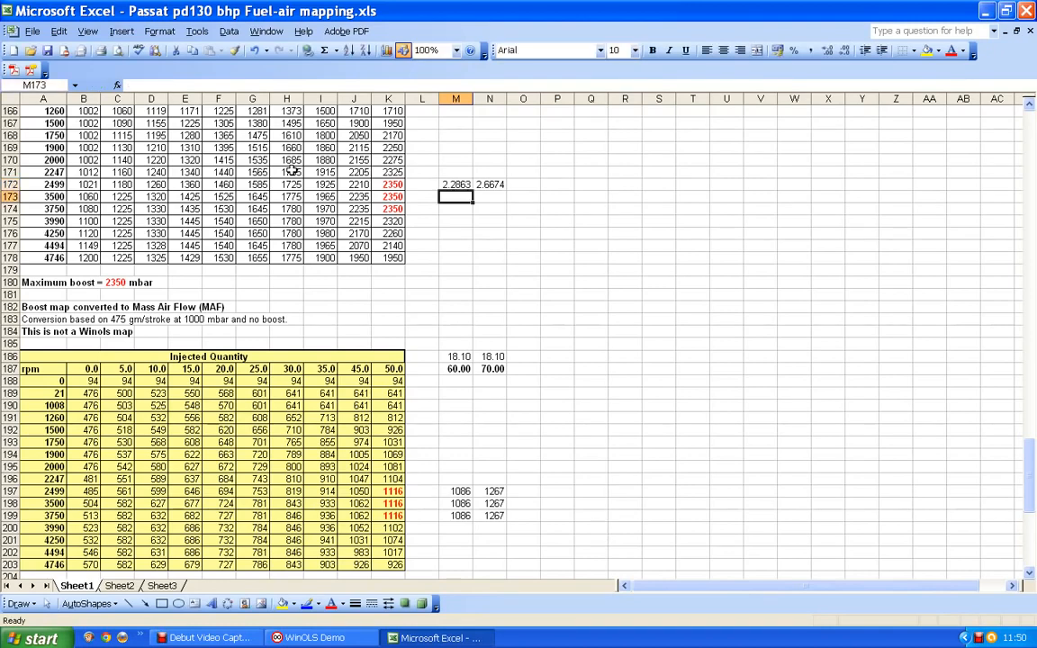
- Format the boost ratios in M172 and N172 as numbers with three decimal places
left_click(455, 184)
left_click_drag(456, 184, 486, 185)
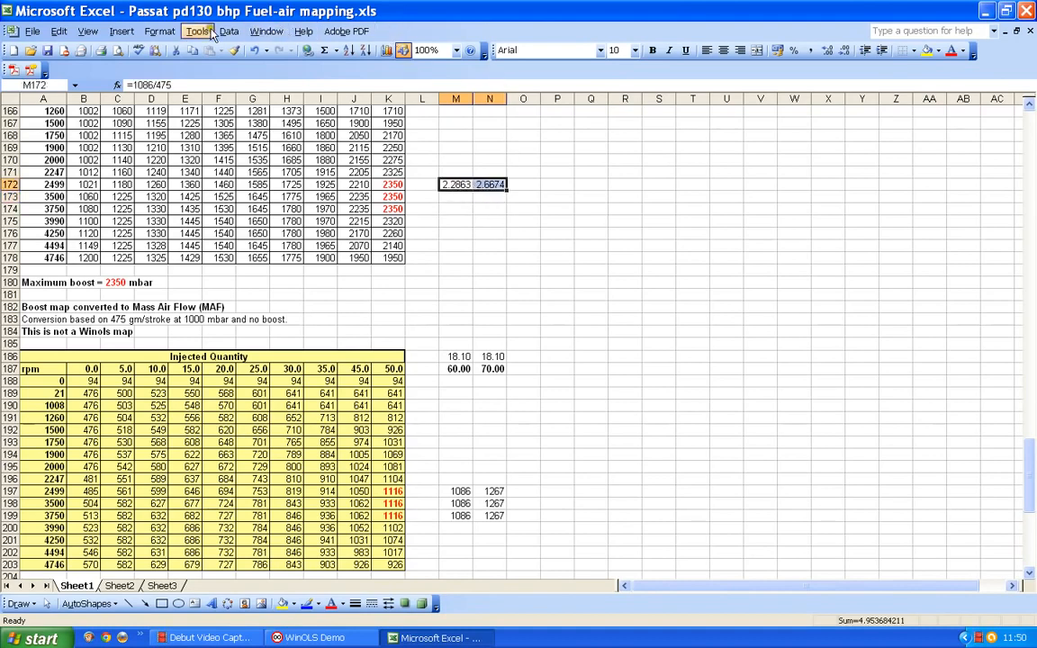
left_click(151, 32)
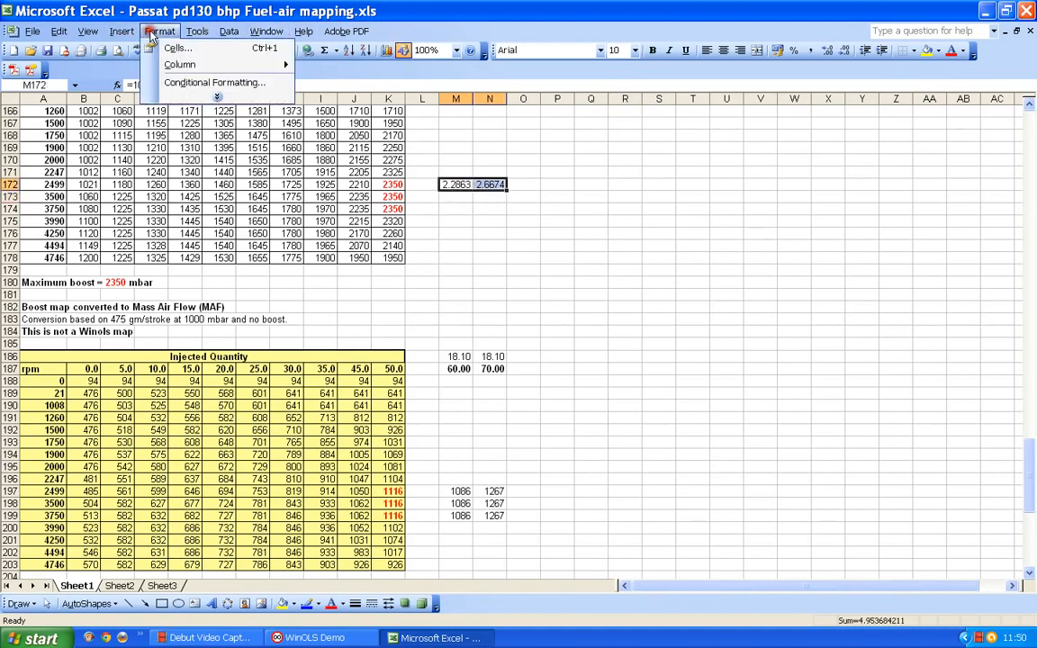
left_click(174, 46)
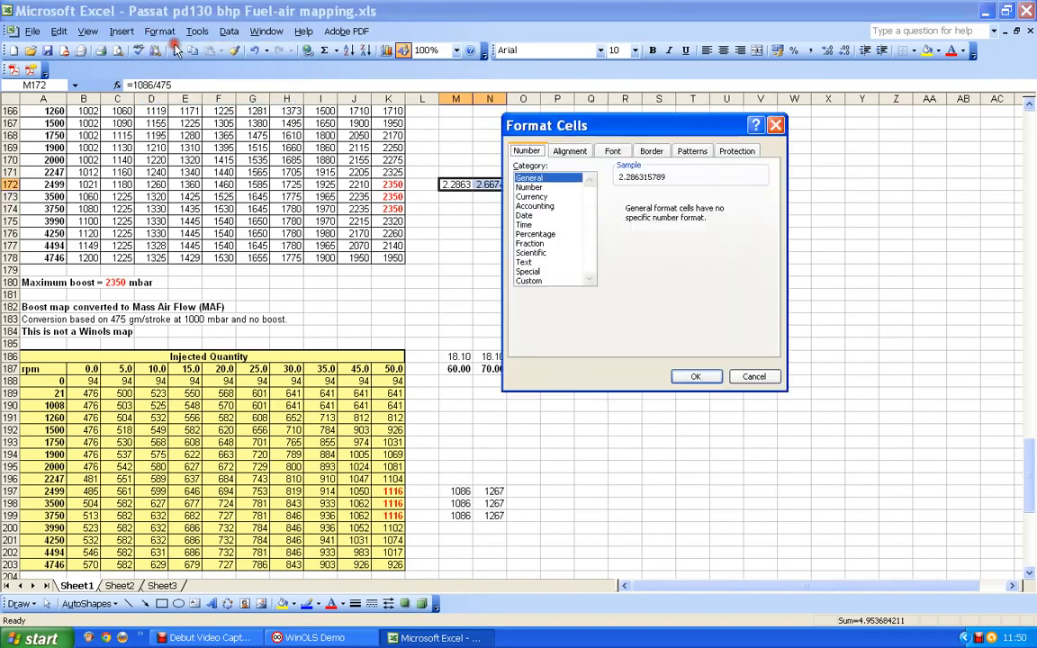
left_click(529, 187)
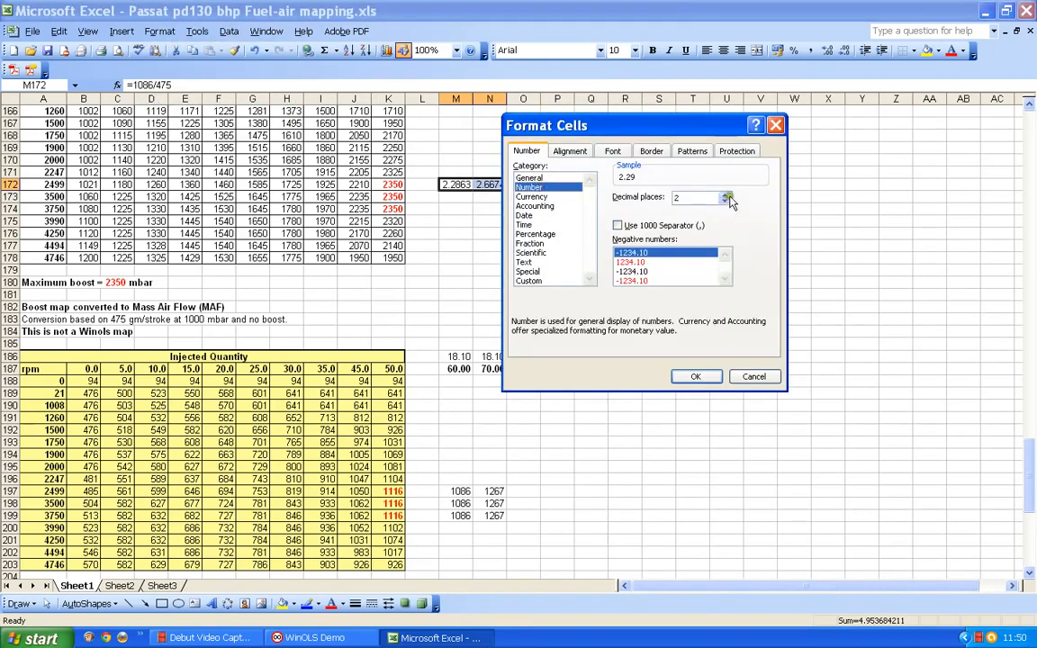
left_click(725, 195)
left_click(707, 378)
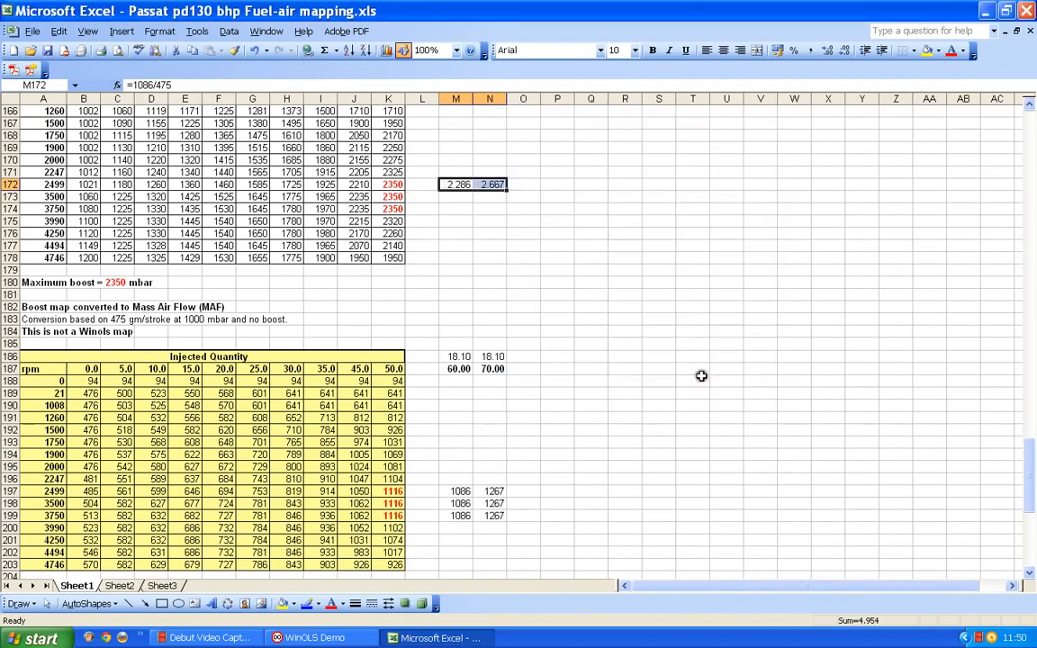
- Enter the boost in mbar on the 3750 rpm row: 2286 in M174 and 2667 in N174
left_click(468, 208)
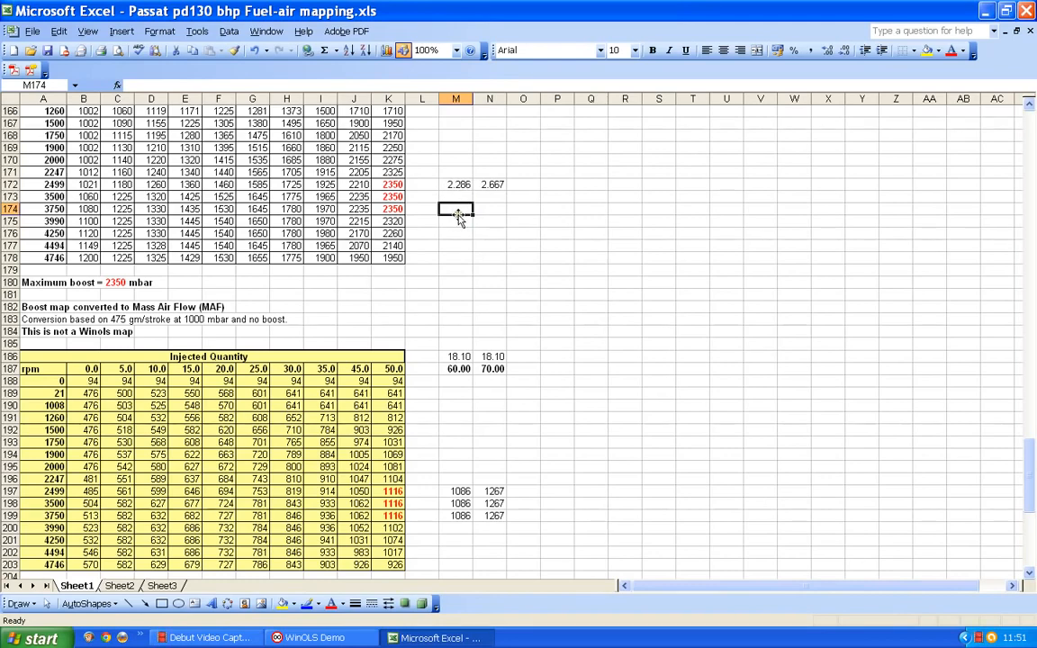
type("228")
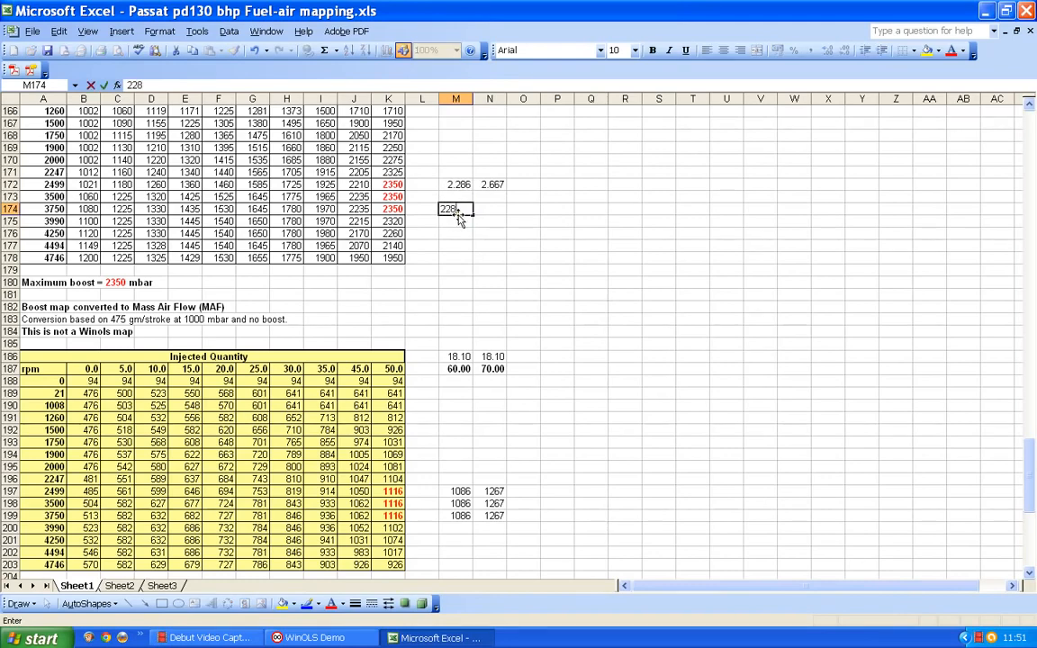
type("6")
left_click(491, 208)
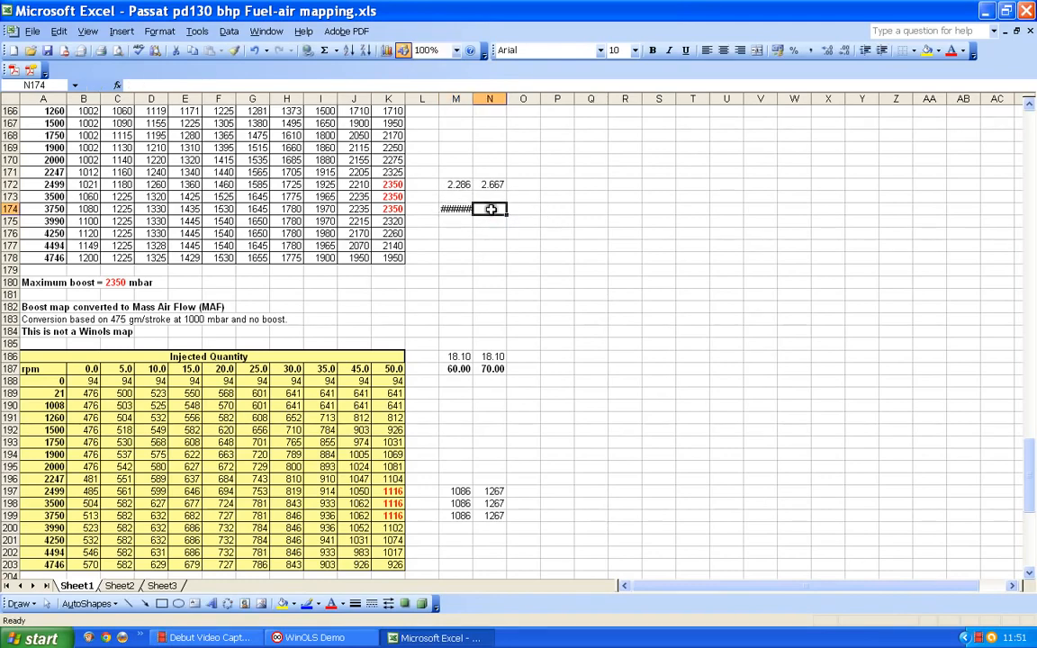
type("2667")
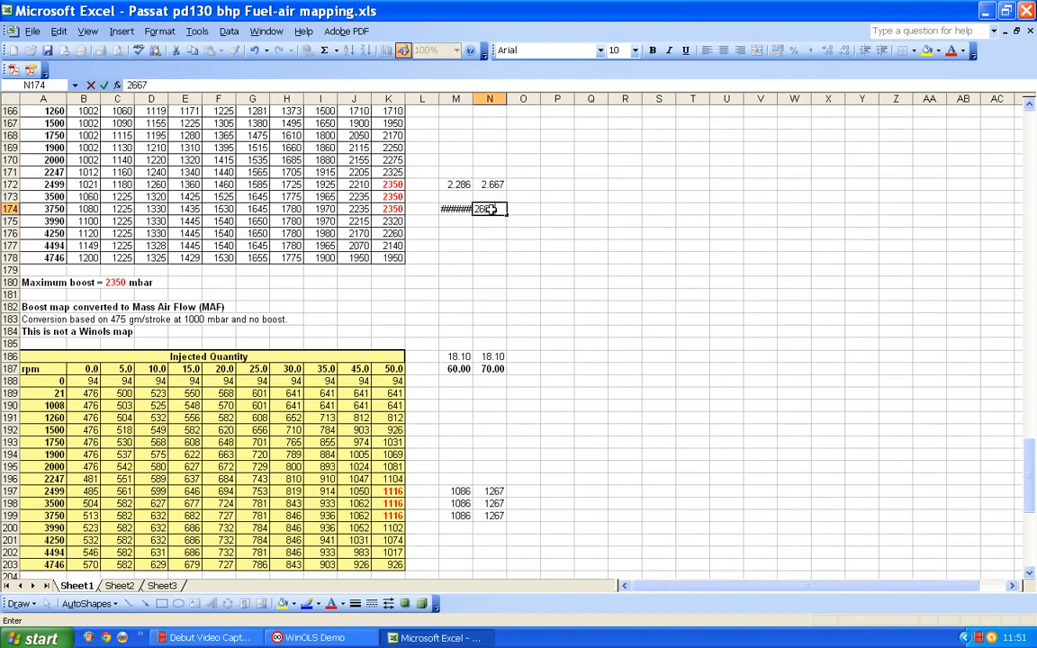
key("Return")
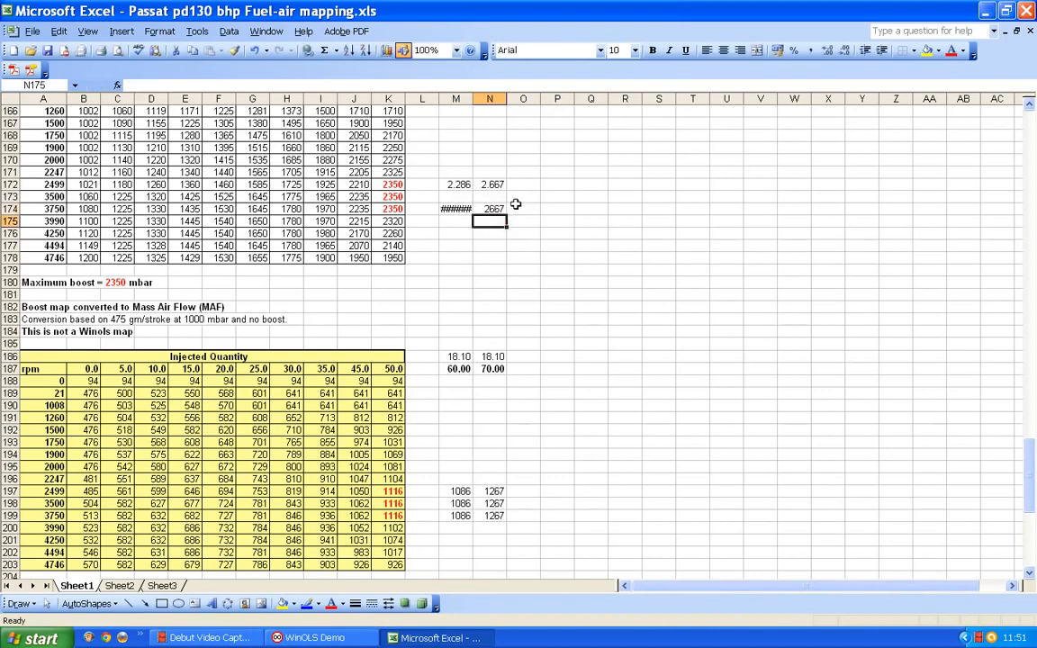
- Format the 60 mg boost value in M174 as a number with 0 decimal places
left_click(454, 209)
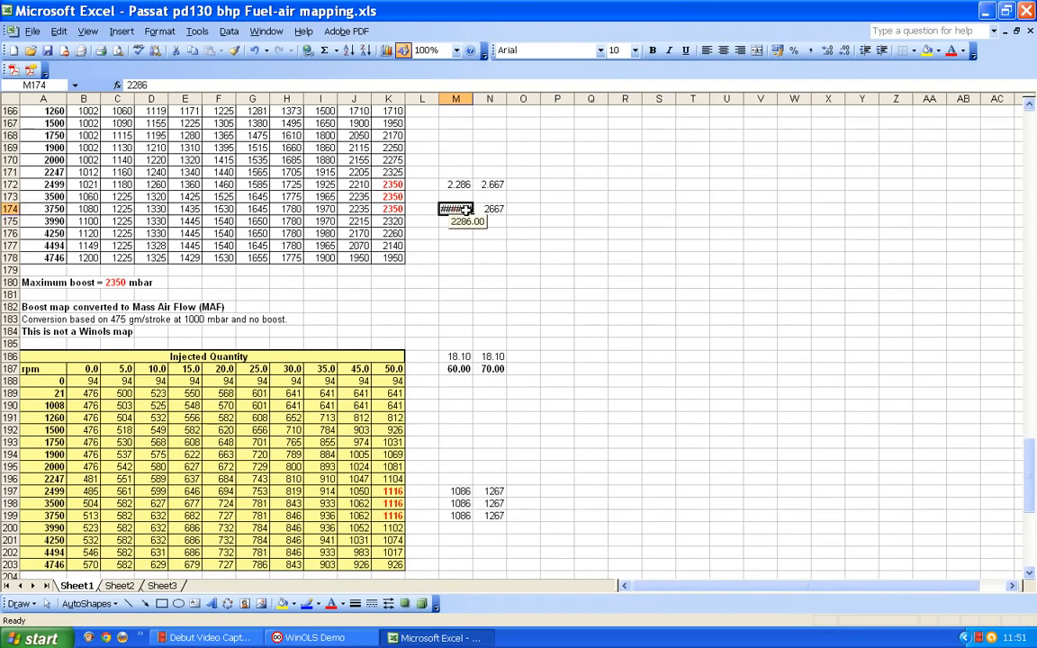
left_click(160, 31)
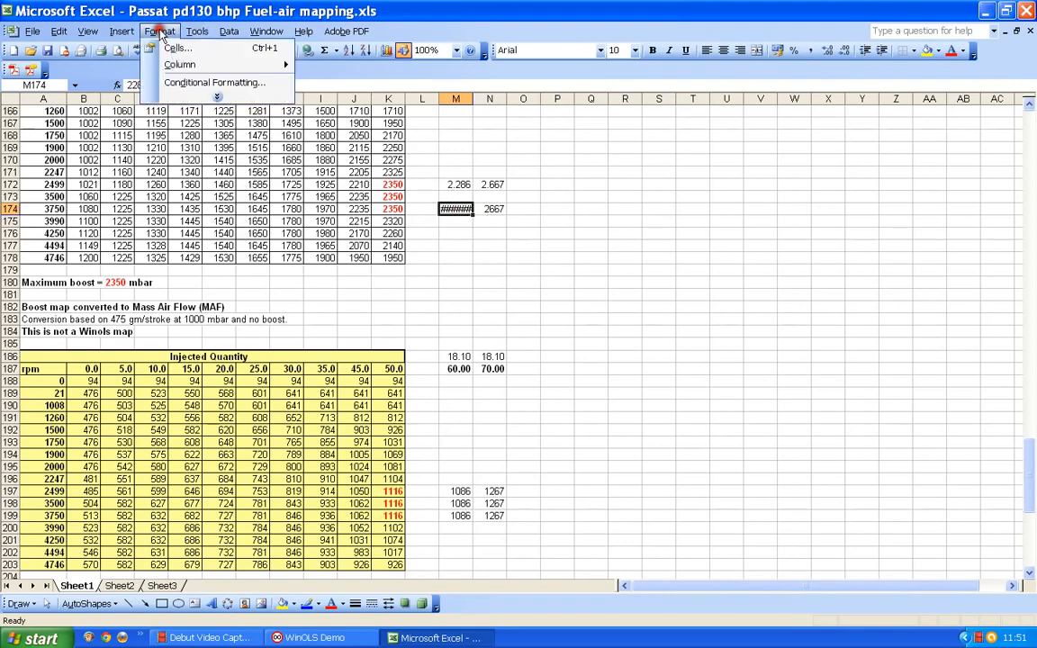
left_click(175, 50)
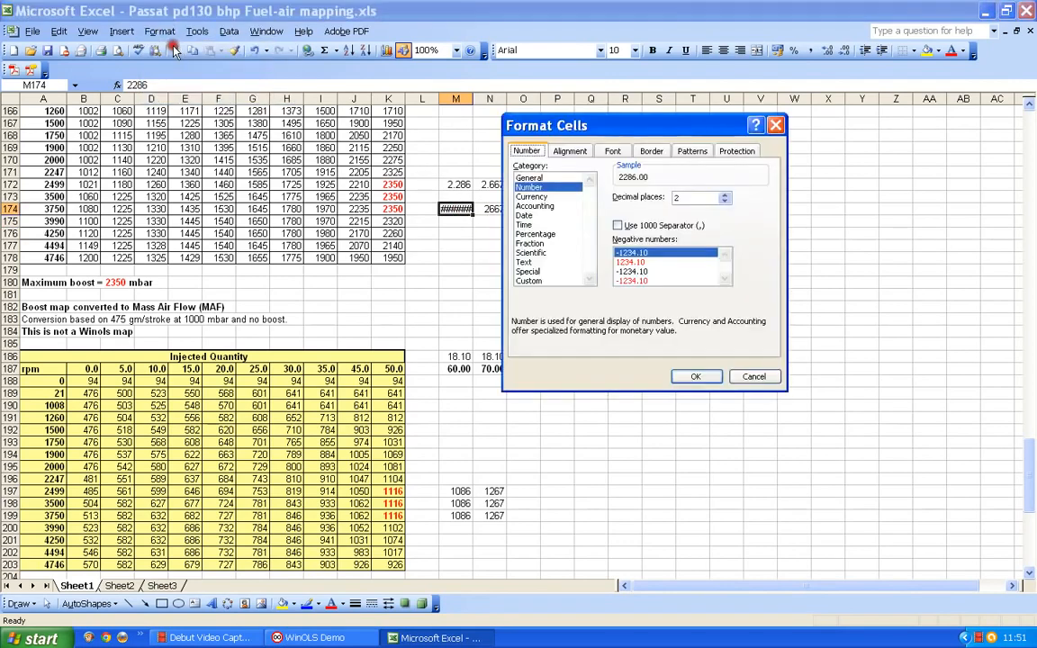
left_click(726, 202)
left_click(726, 202)
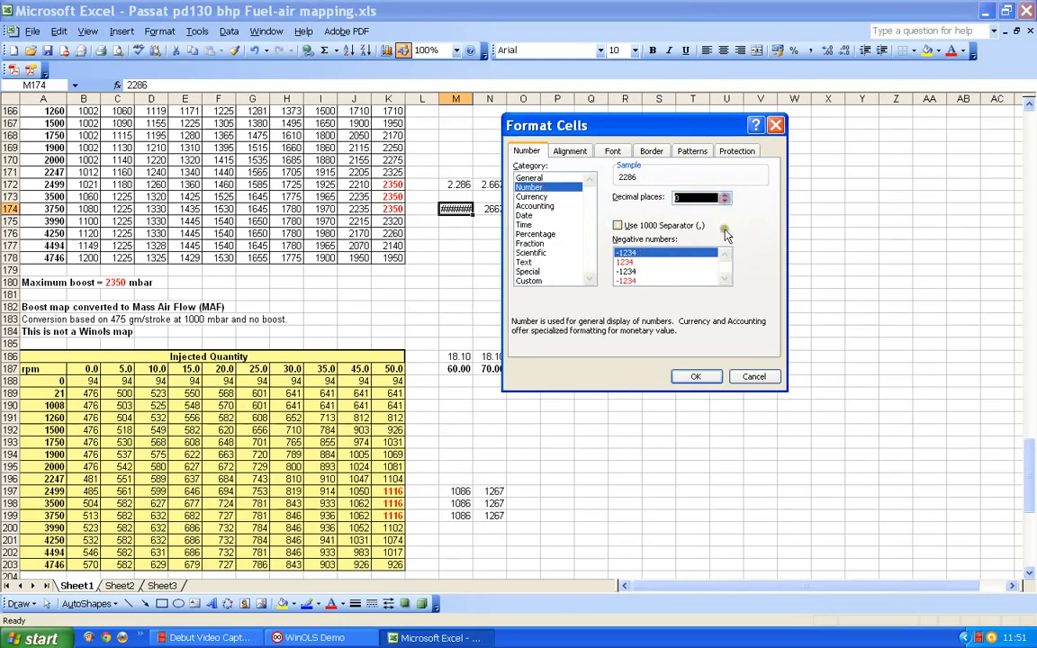
left_click(711, 375)
left_click(452, 224)
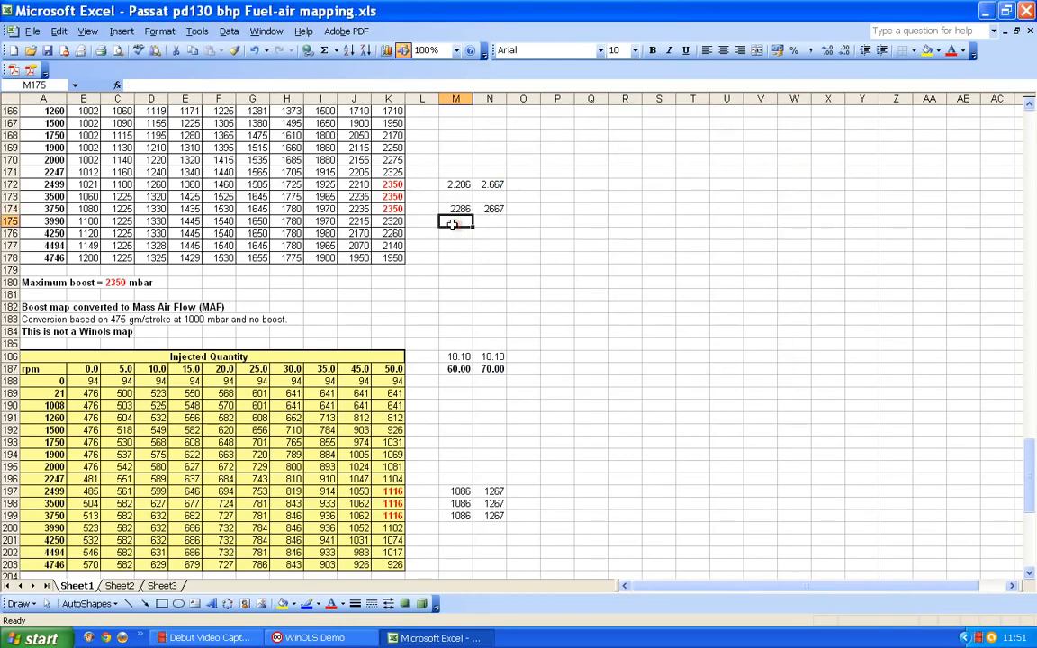
- Add injected quantity headings beside the boost map: 60 in M162 and 70 in N162
scroll(454, 203, "up", 3)
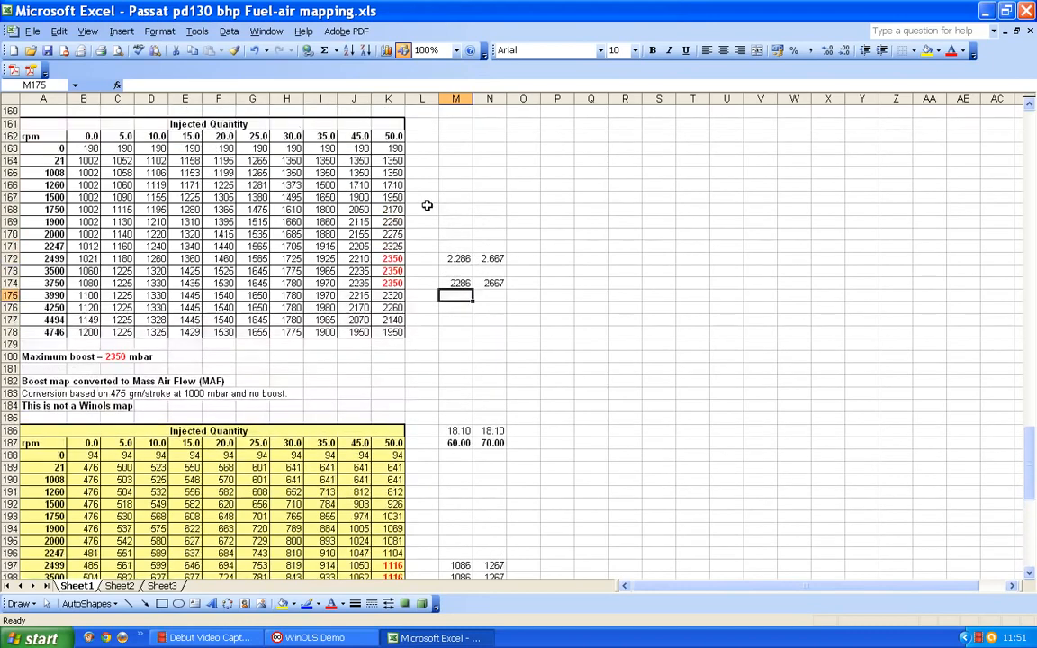
left_click(456, 174)
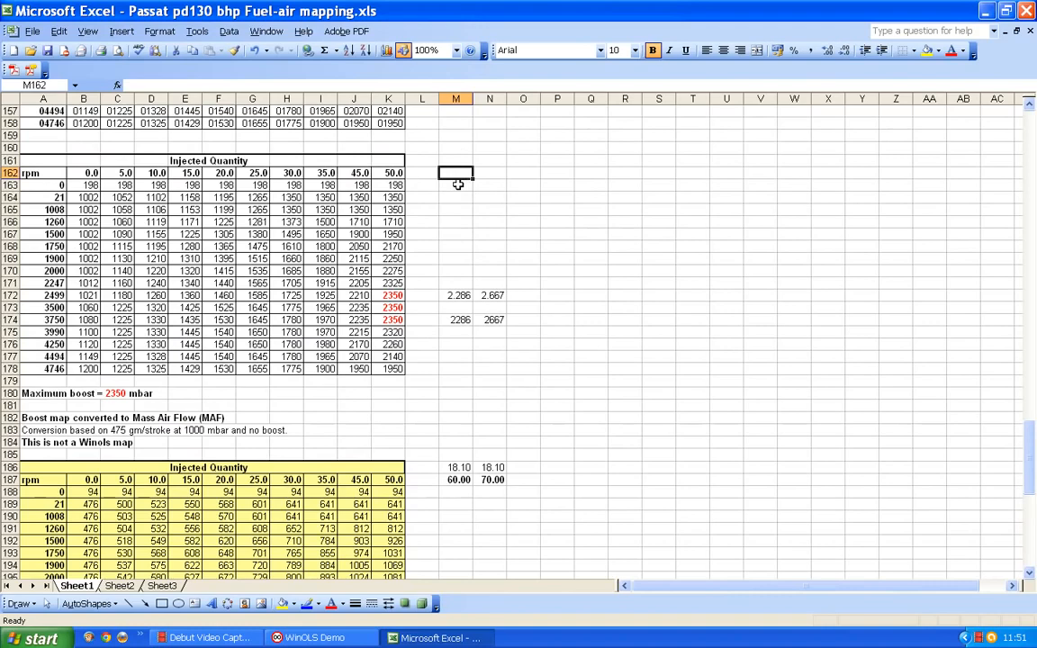
type("60")
left_click(492, 171)
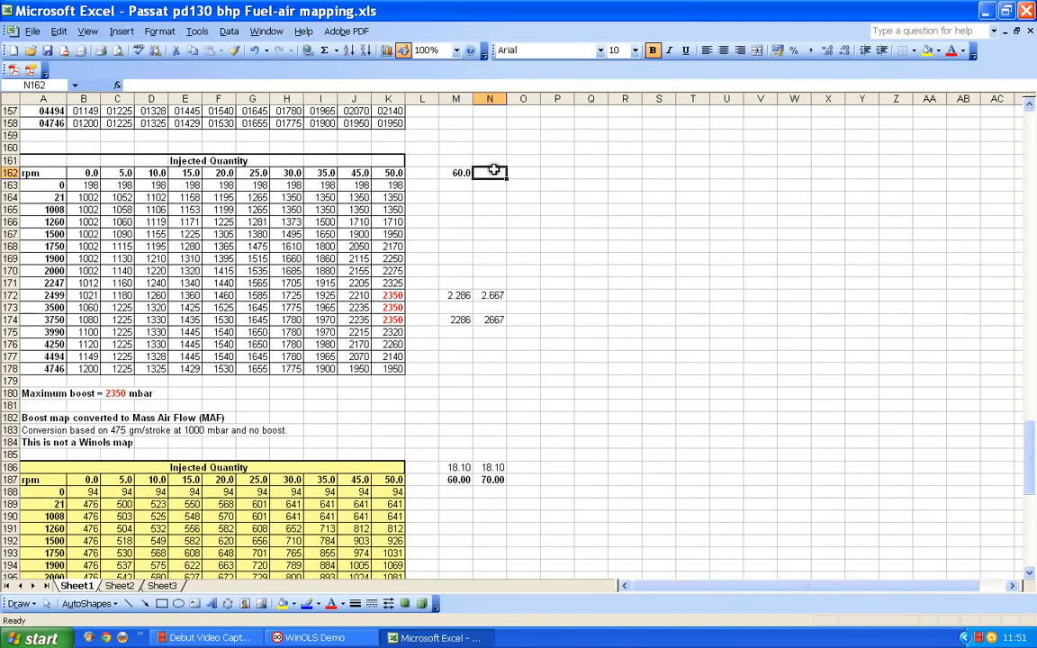
type("70")
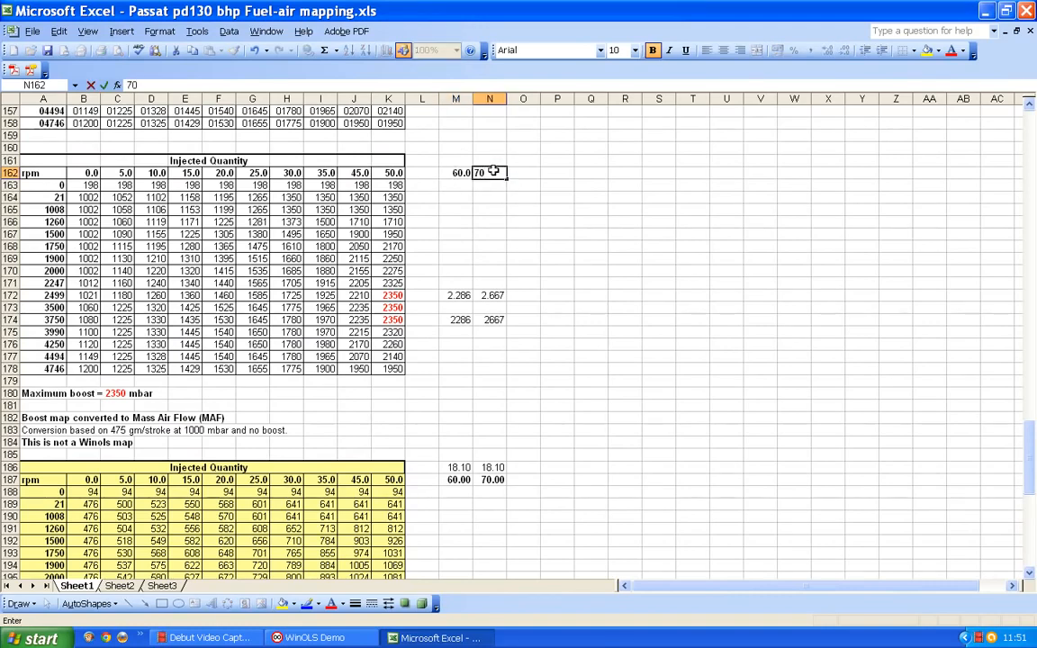
left_click(490, 185)
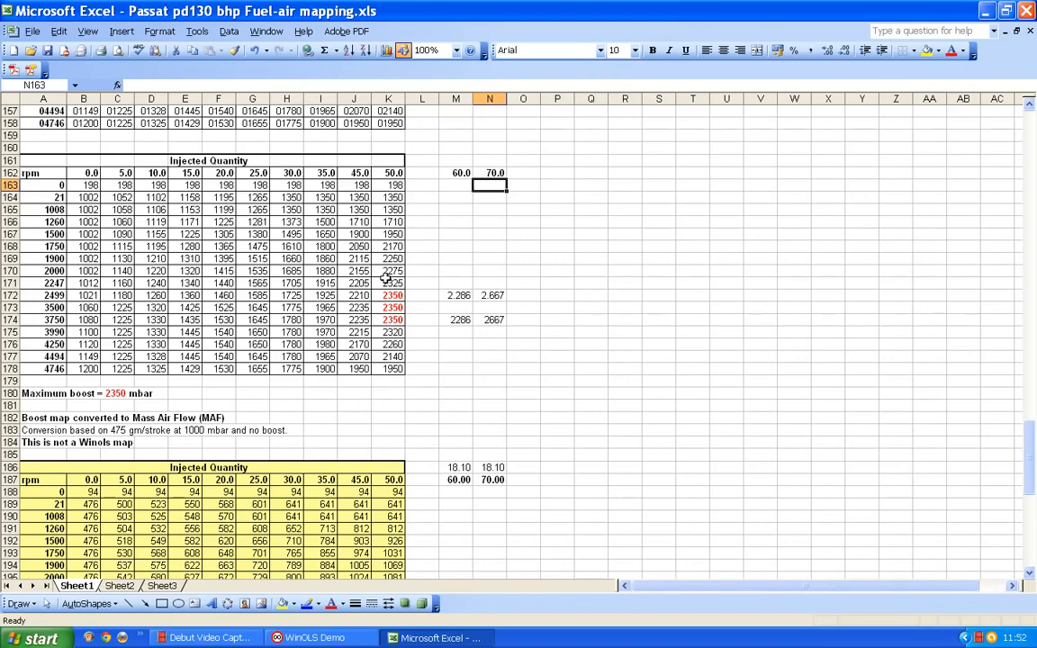
- Clear the 60 mg workings from column M: the boost values from M162 down and the air flow values in M186:M199
scroll(390, 286, "up", 9)
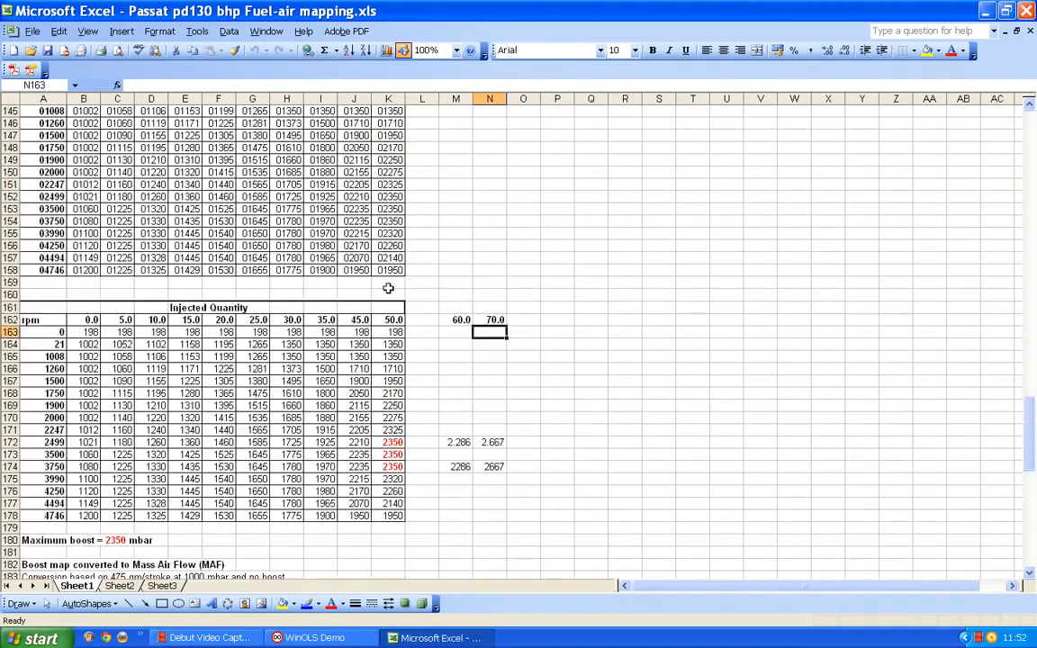
scroll(390, 285, "down", 6)
scroll(390, 287, "down", 2)
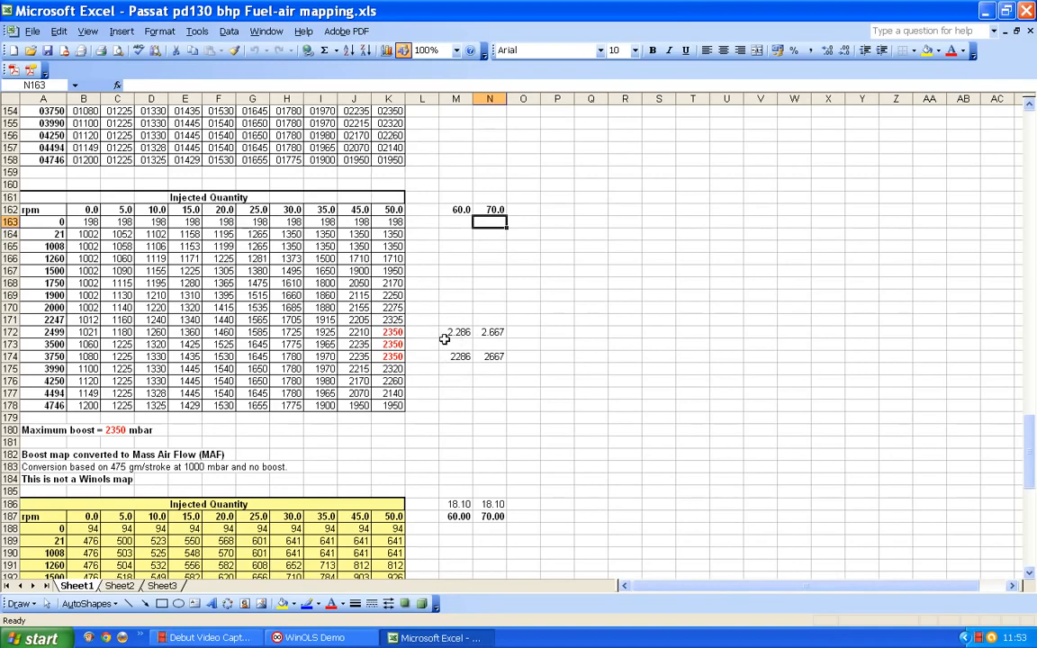
scroll(444, 338, "down", 2)
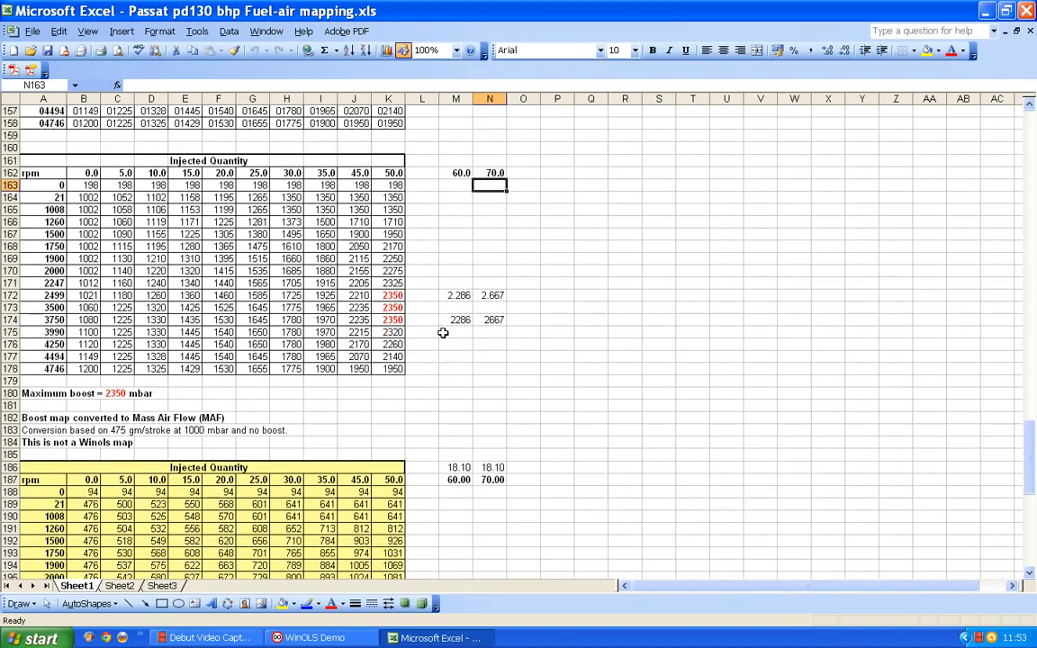
scroll(443, 333, "up", 1)
left_click_drag(459, 172, 458, 435)
key("Delete")
scroll(459, 297, "down", 5)
key("Delete")
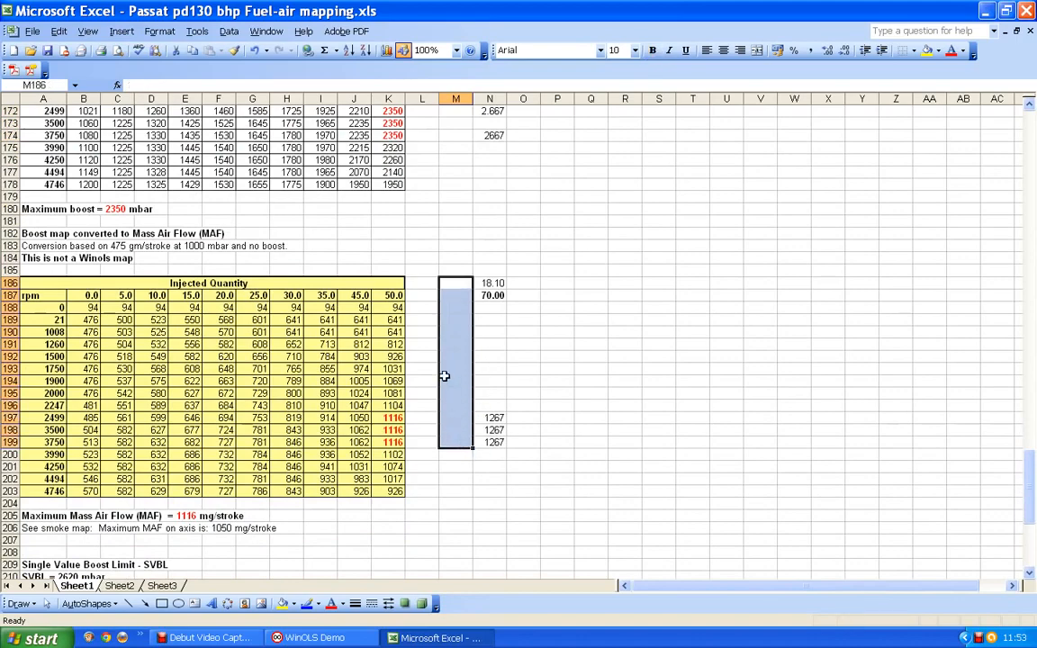
- Enter 70 in L162 as a new injected quantity heading directly beside the 50.0 column of the boost map
left_click(491, 367)
scroll(490, 360, "up", 4)
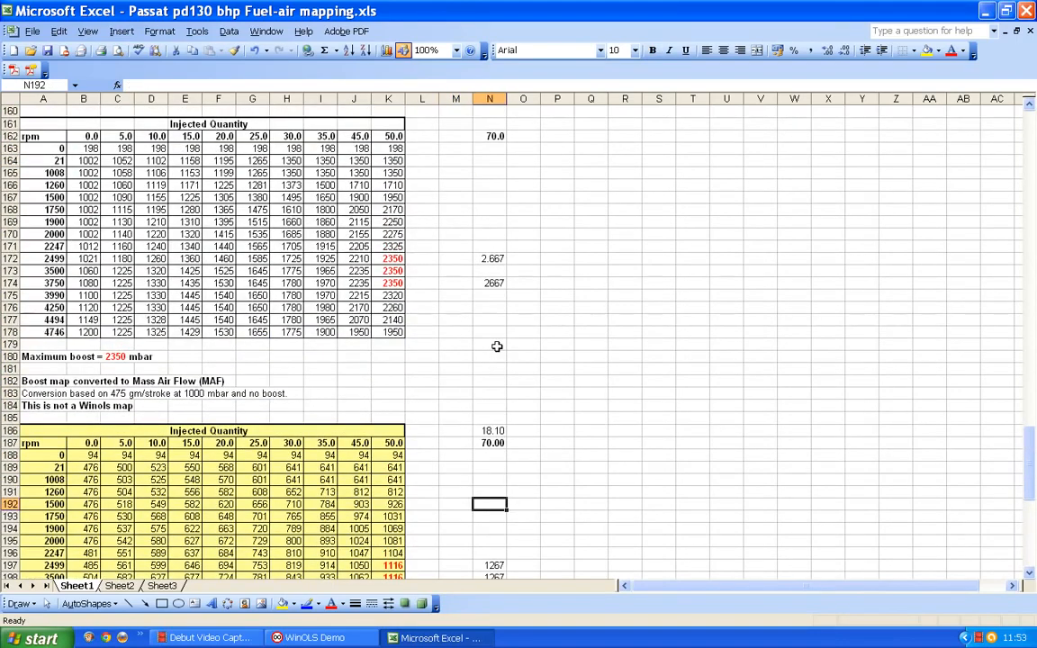
scroll(496, 345, "down", 2)
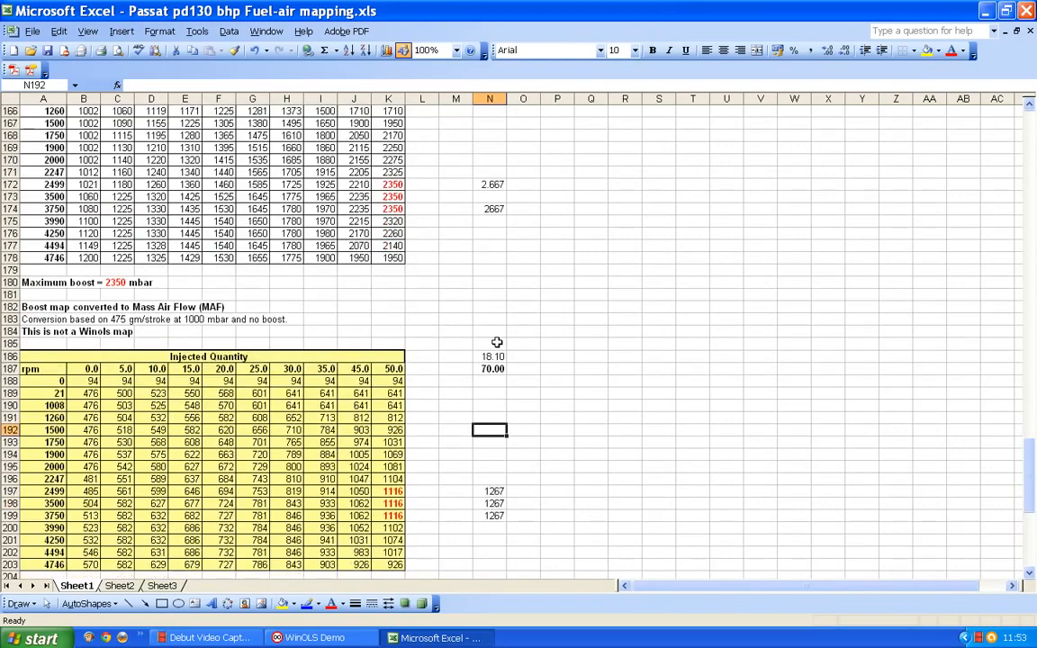
scroll(496, 342, "up", 4)
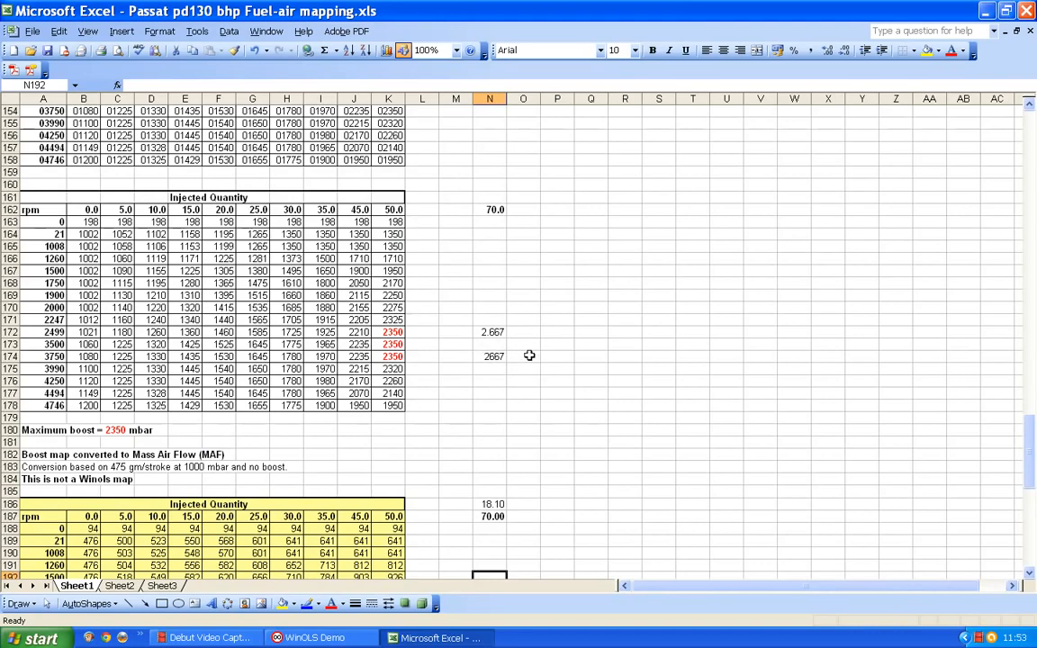
left_click(421, 209)
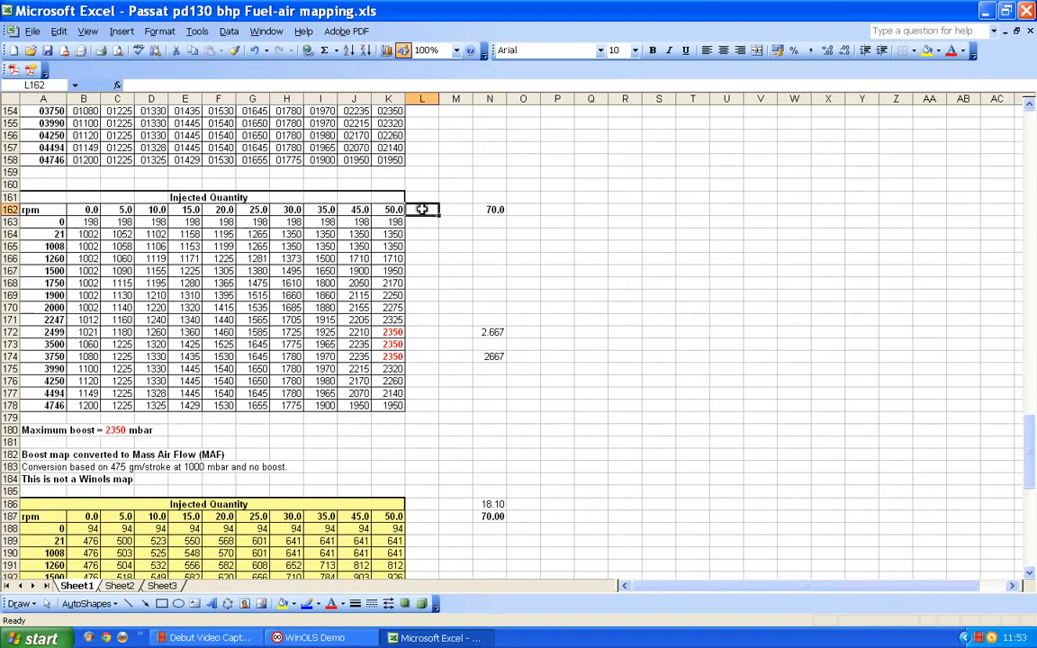
type("70")
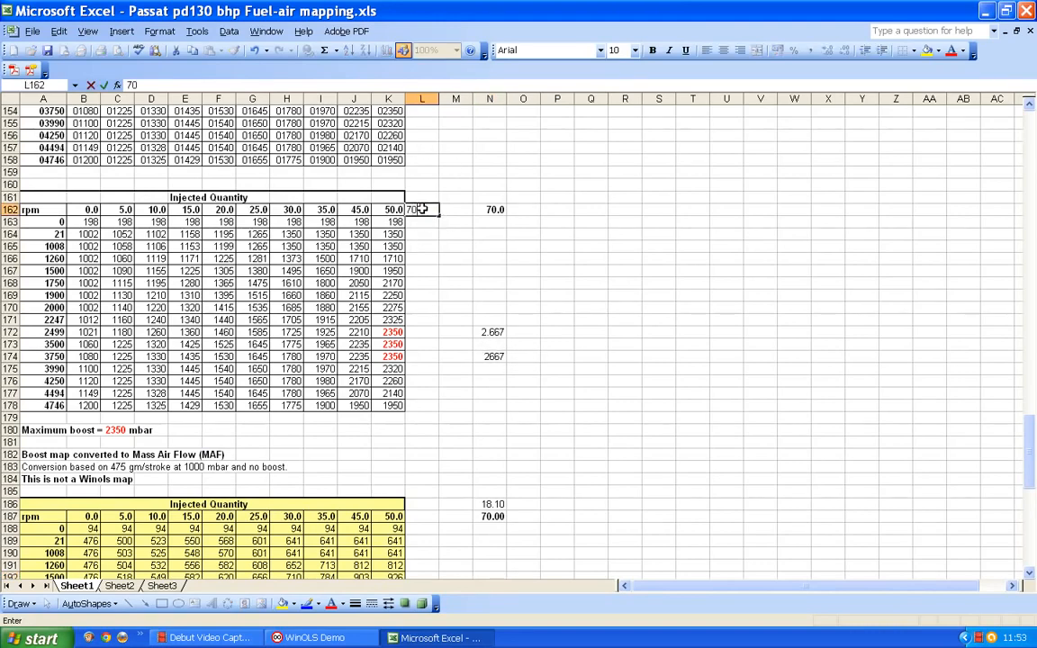
key("Return")
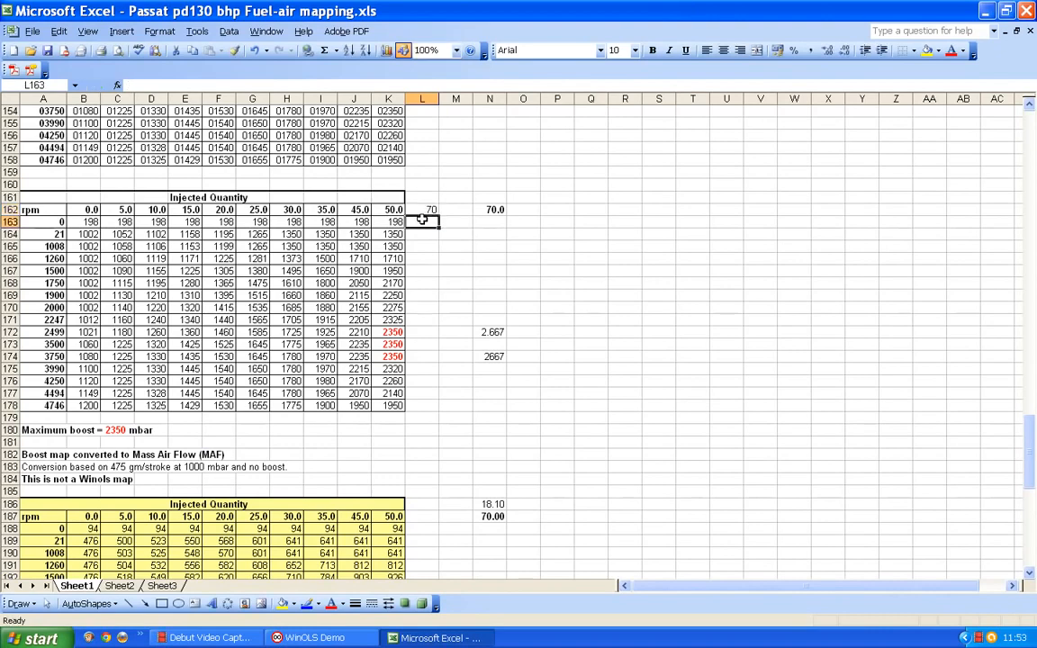
- Format the heading in L162 as a number with one decimal place and make it bold
left_click(430, 209)
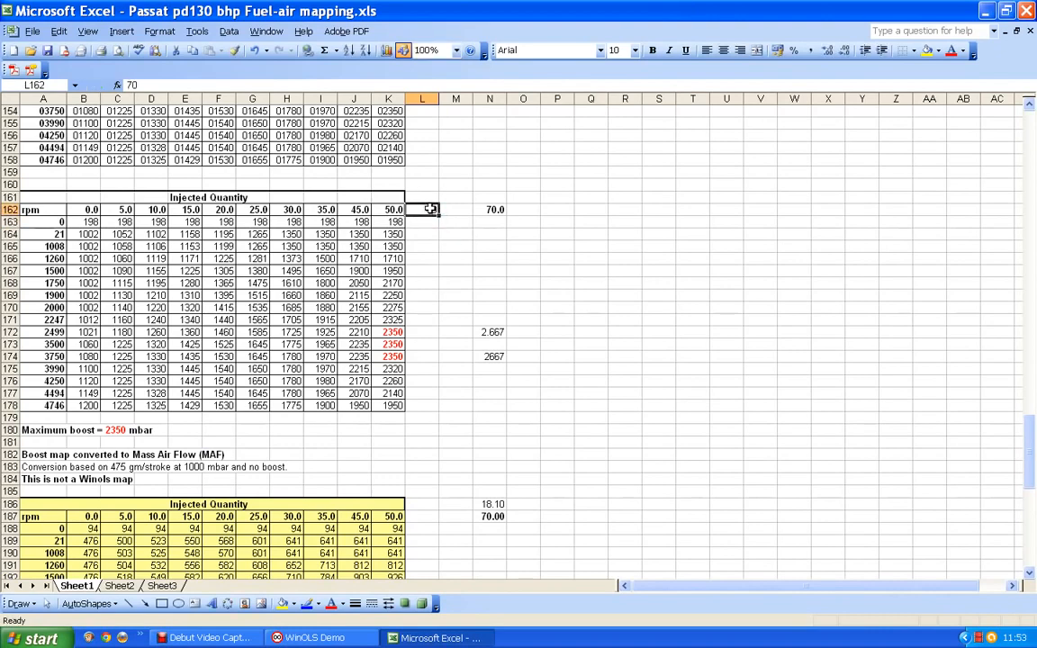
left_click(160, 31)
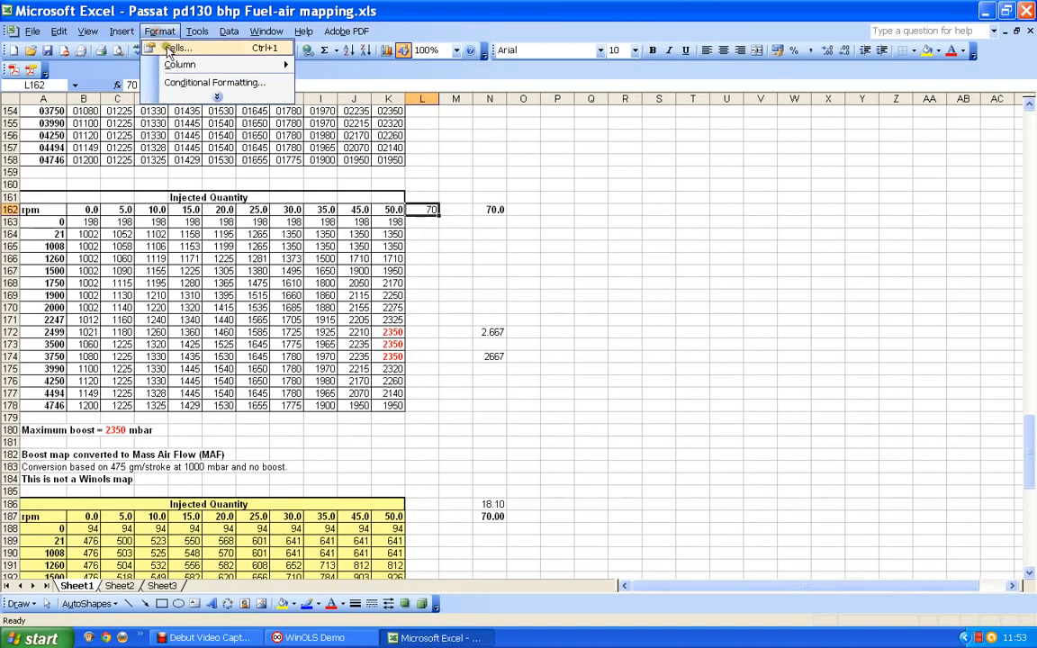
left_click(167, 49)
left_click(531, 187)
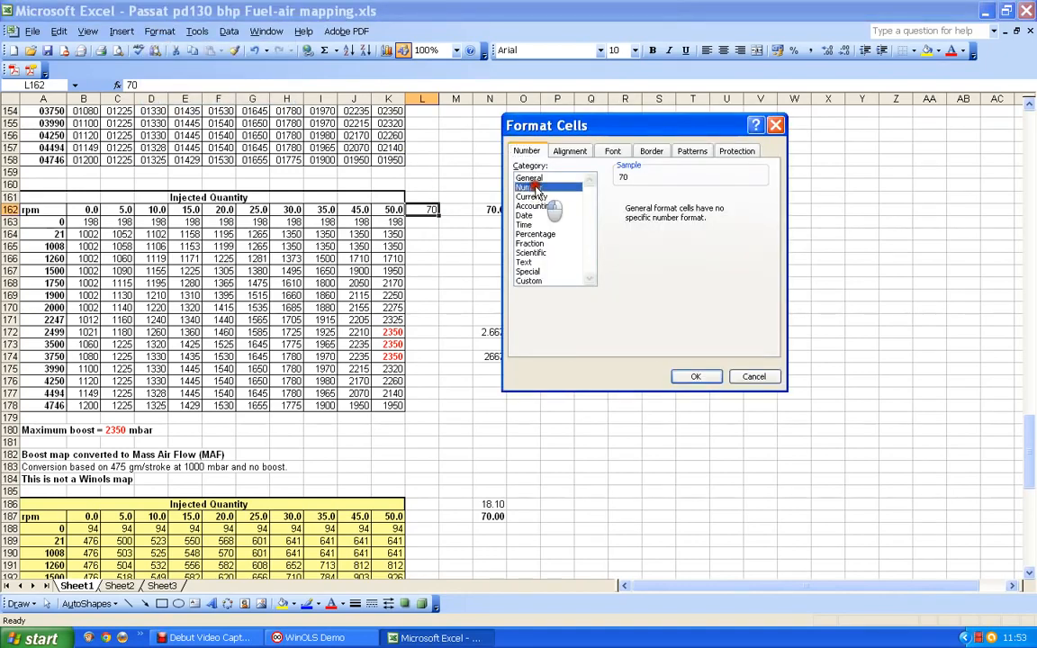
left_click(699, 376)
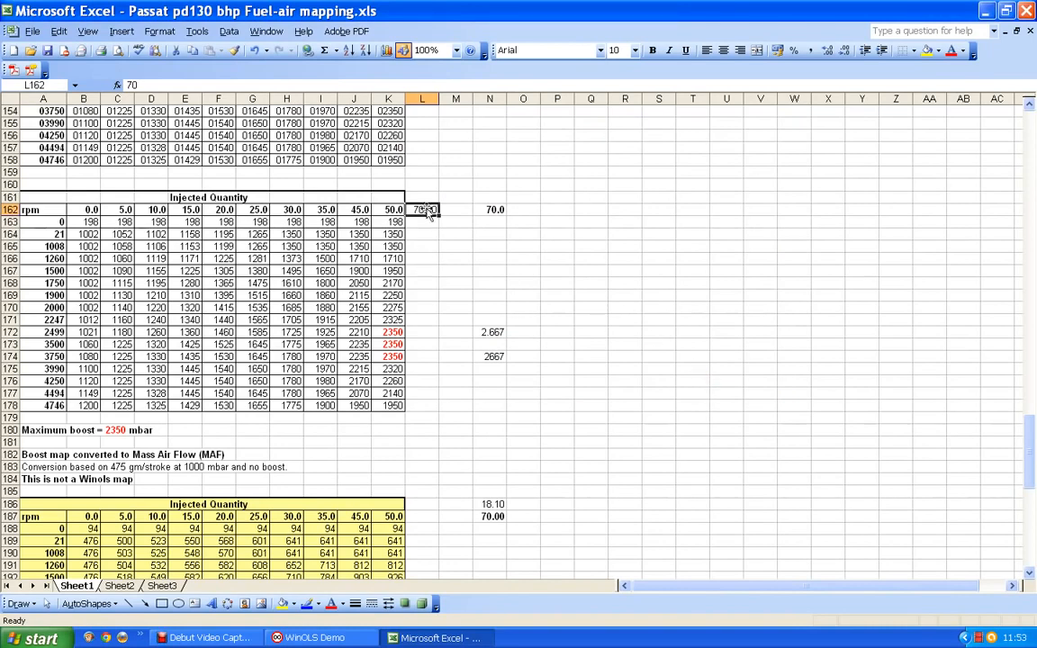
left_click(154, 32)
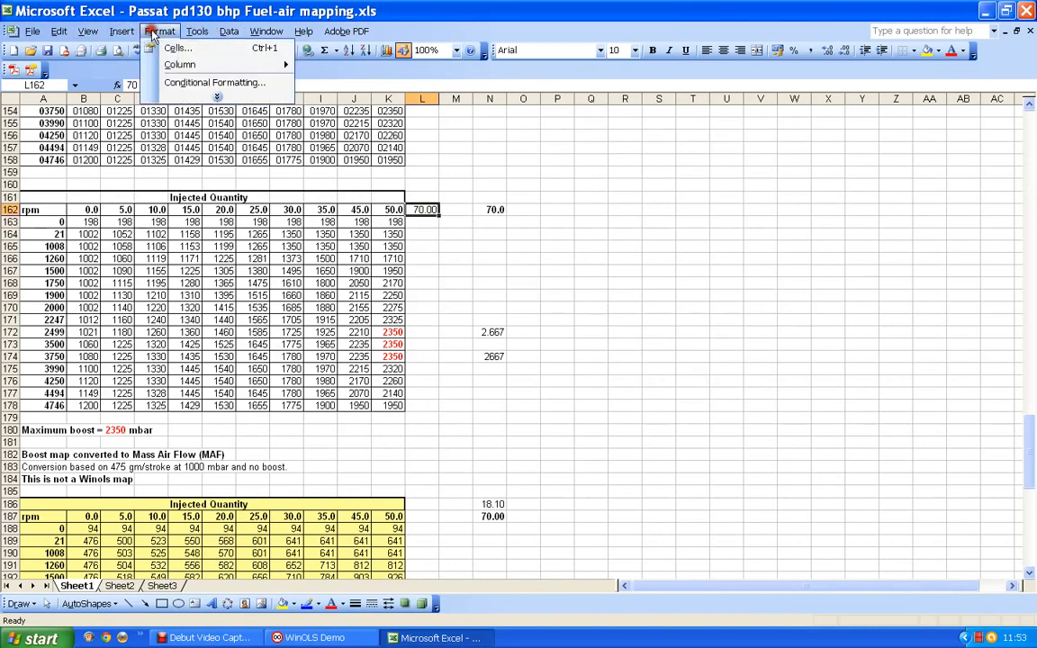
left_click(175, 48)
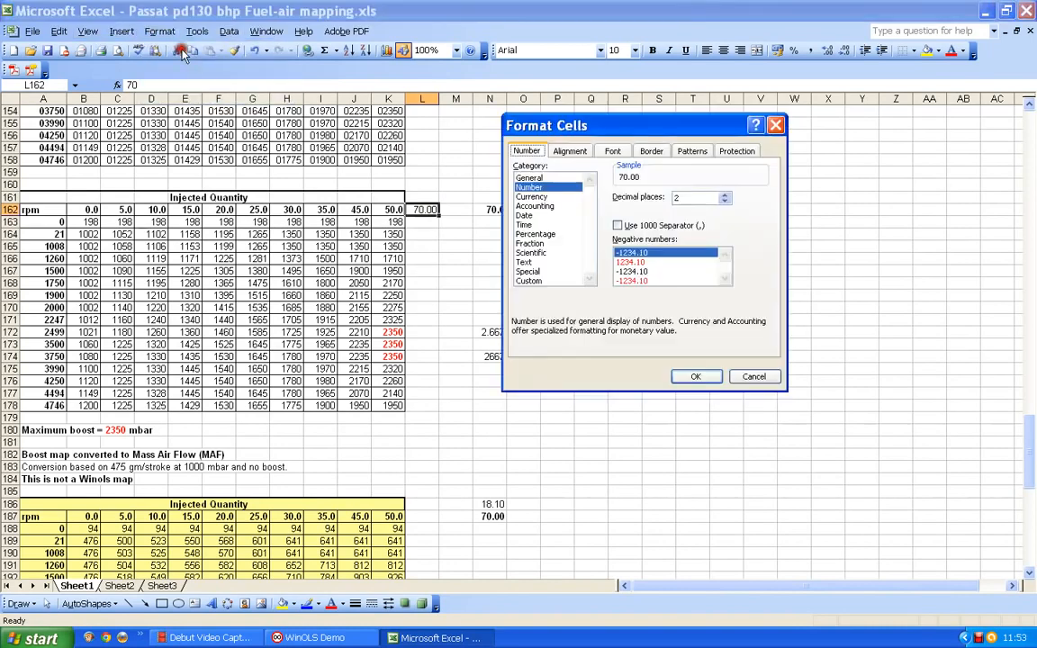
left_click(725, 201)
left_click(707, 376)
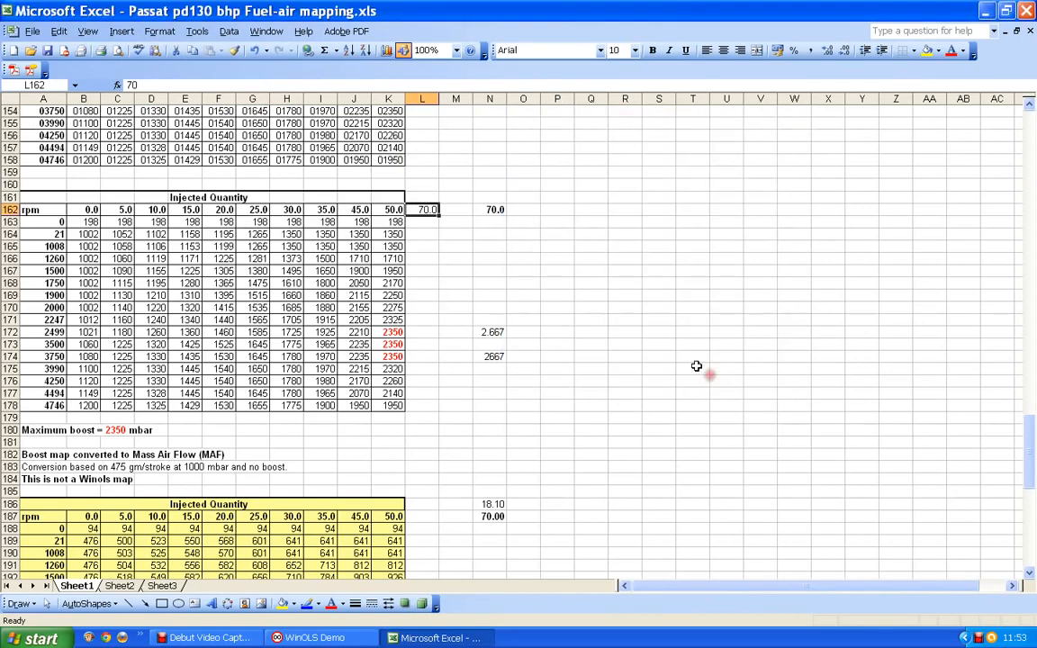
left_click(652, 50)
left_click(430, 233)
left_click(431, 210)
- Delete the duplicate 70.0 heading in N162
left_click(488, 210)
key("BackSpace")
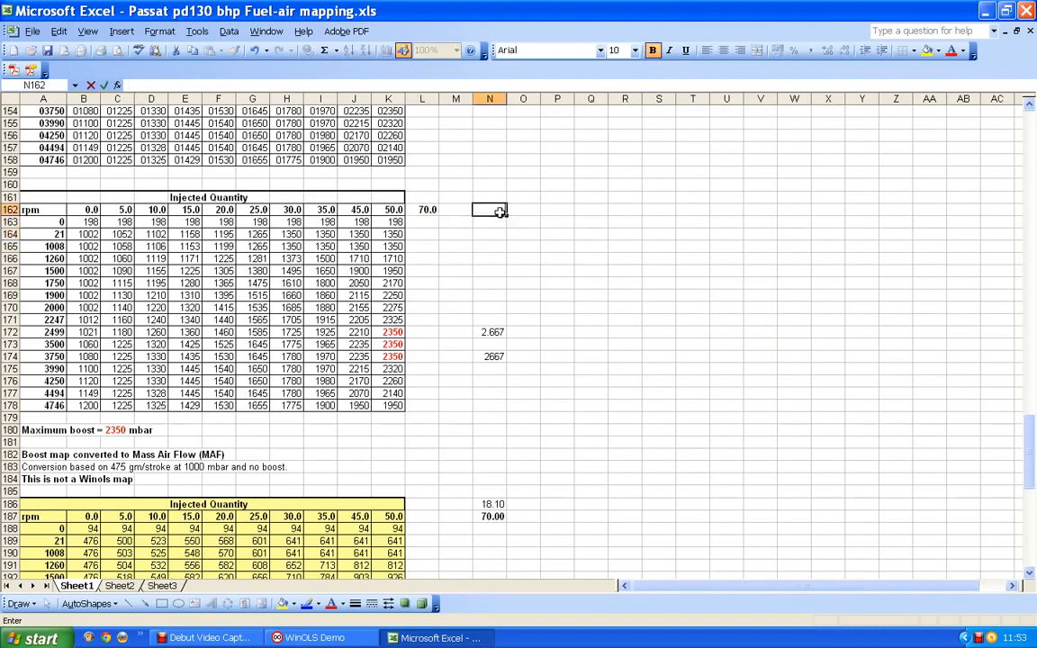
left_click(491, 271)
- Enter a boost of 2667 in L172 for 2499 rpm at 70 mg
left_click(421, 332)
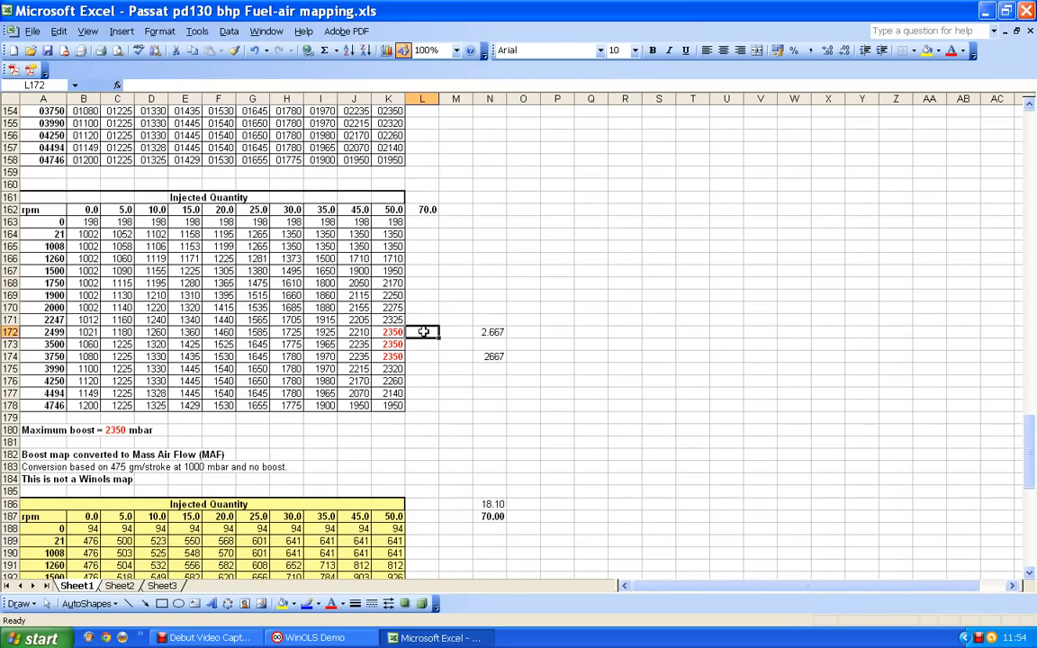
type("26")
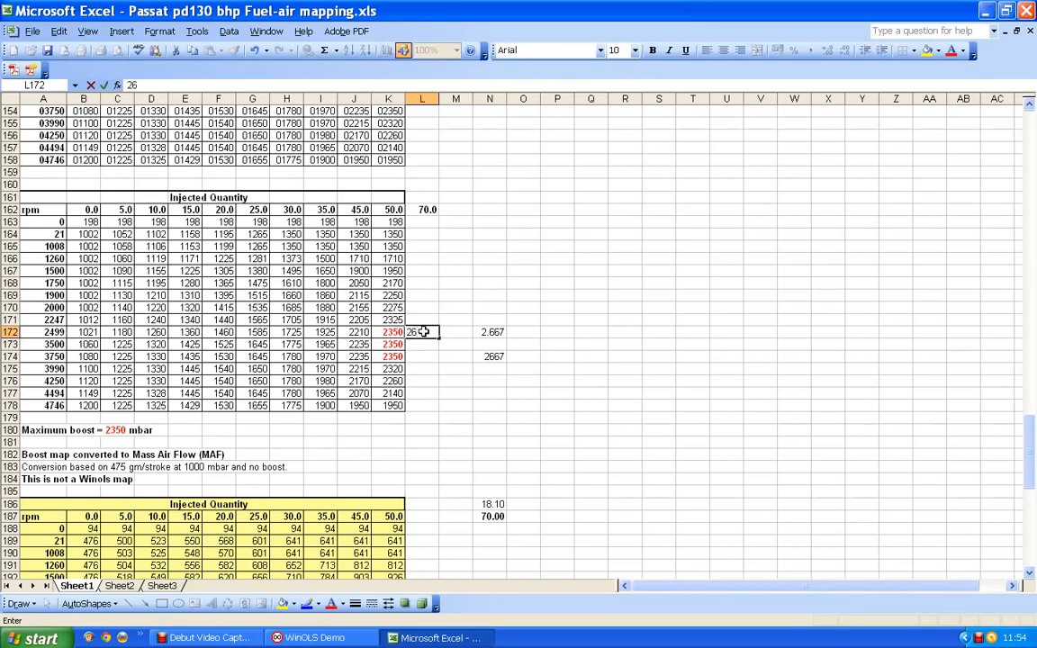
type("67")
- Delete the 70 mg boost ratio in N172 and the boost value in N174
left_click(501, 332)
key("Delete")
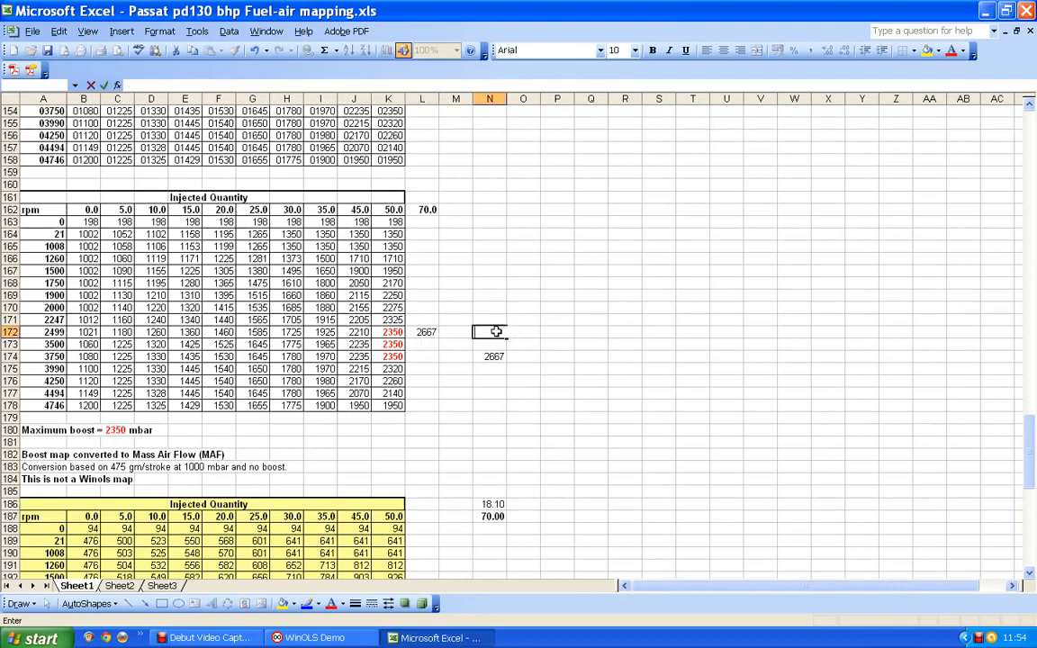
left_click(493, 357)
- Delete the air-fuel ratio in N186 and the 70 mg heading in N187 beside the mass air flow map
scroll(502, 357, "down", 2)
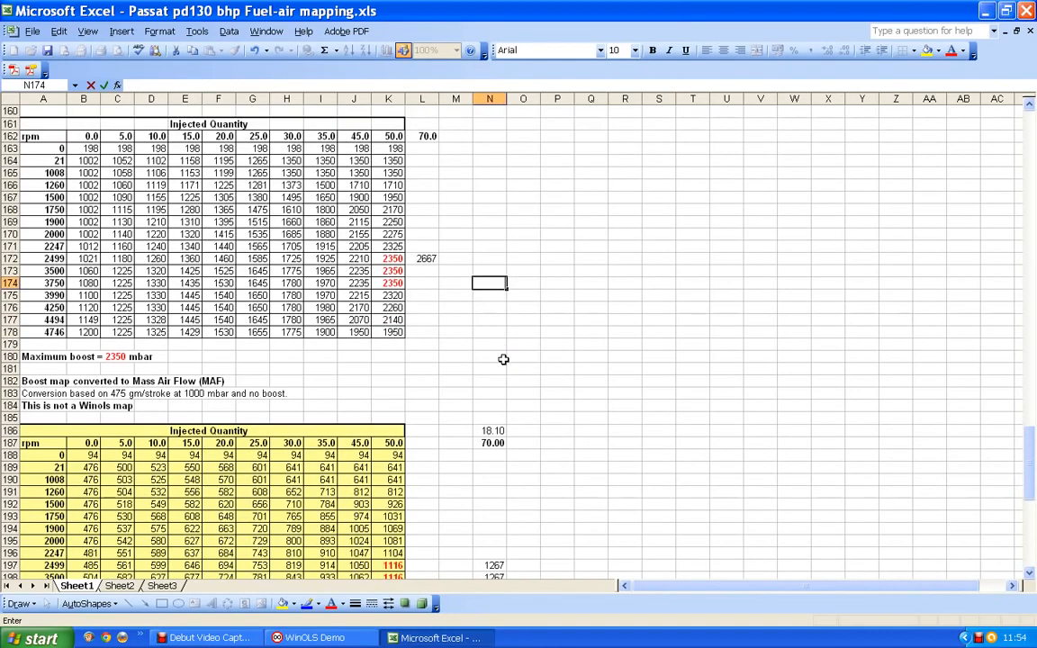
left_click(495, 432)
left_click(501, 444)
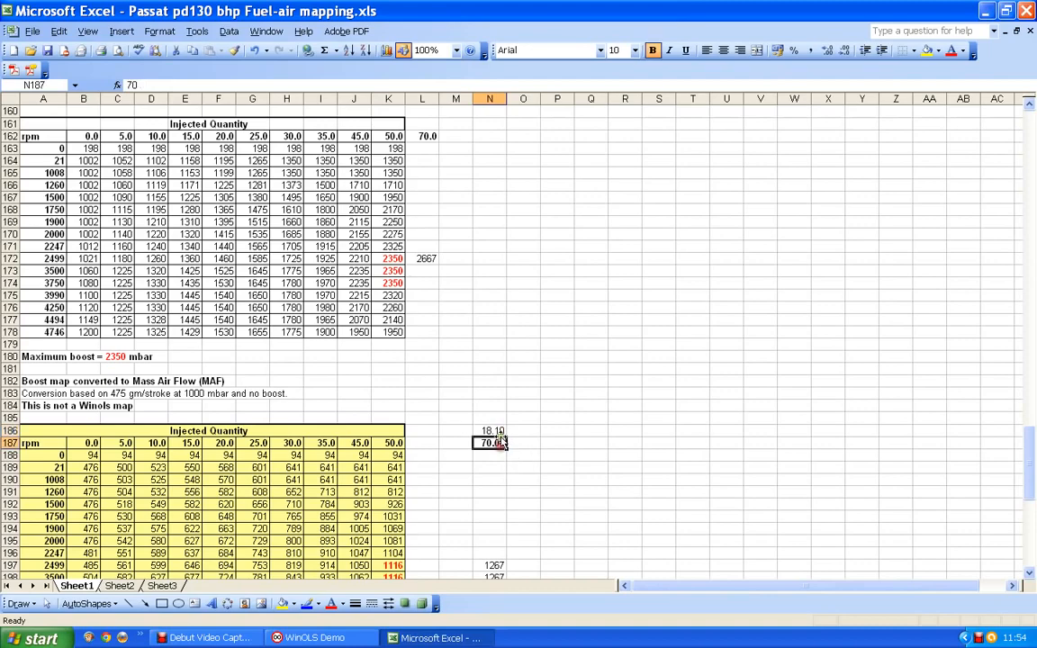
left_click(497, 432)
key("Delete")
left_click(499, 443)
key("Delete")
- Delete the 70 mg mass air flow values in N197, N198 and N199
scroll(493, 447, "down", 5)
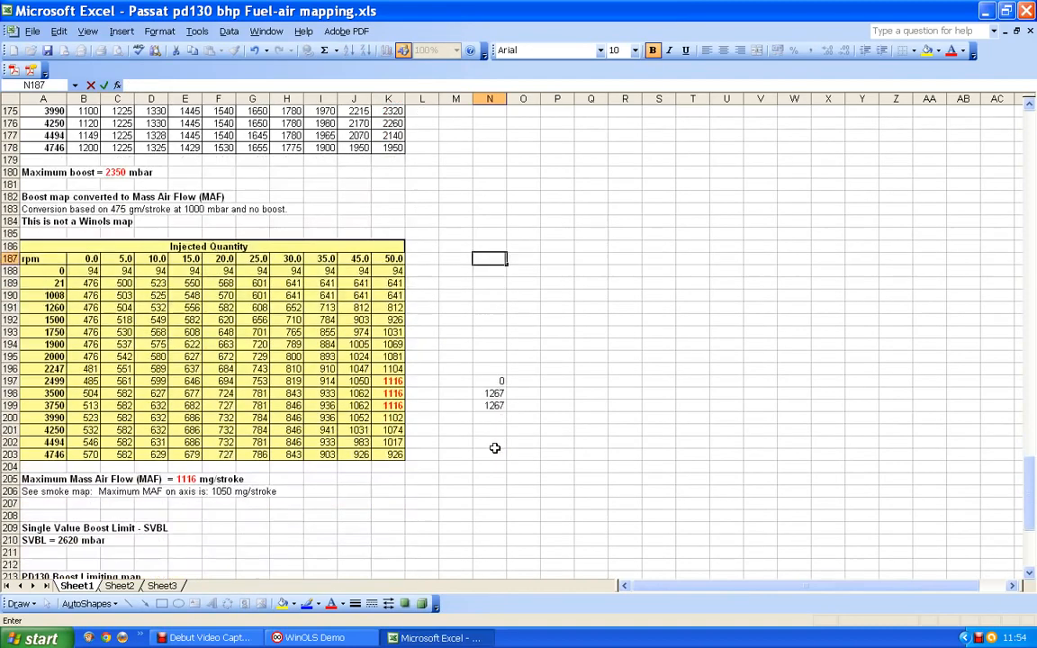
left_click(495, 380)
key("BackSpace")
left_click(494, 396)
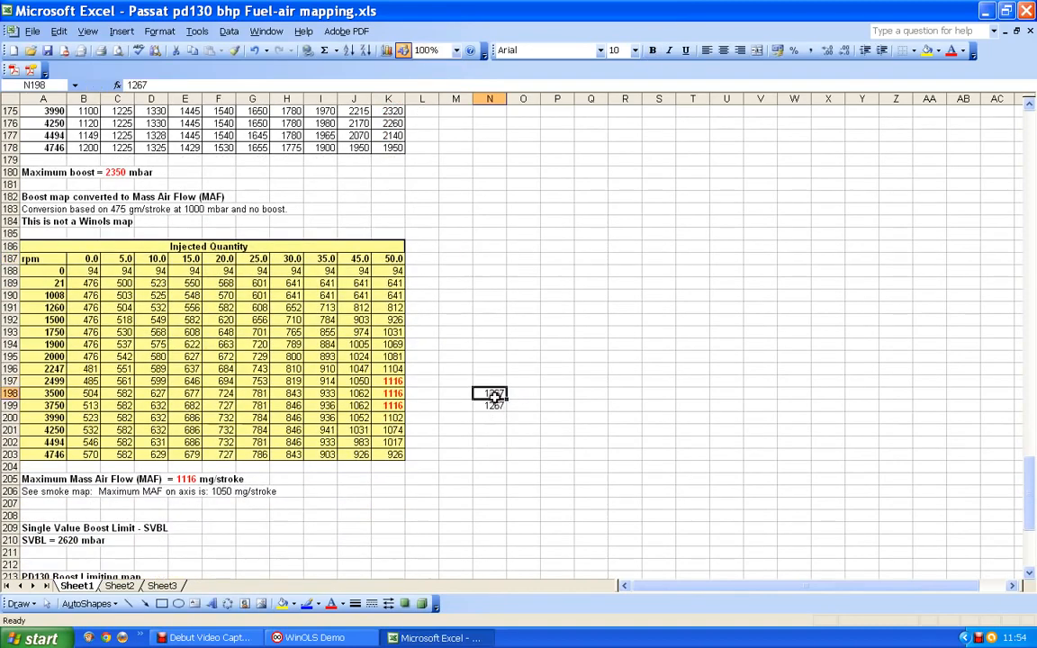
key("BackSpace")
left_click(494, 407)
key("BackSpace")
left_click(491, 381)
- Enter a boost of 2667 for 3500 and 3750 rpm at 70 mg, in L173 and L174
scroll(480, 342, "up", 8)
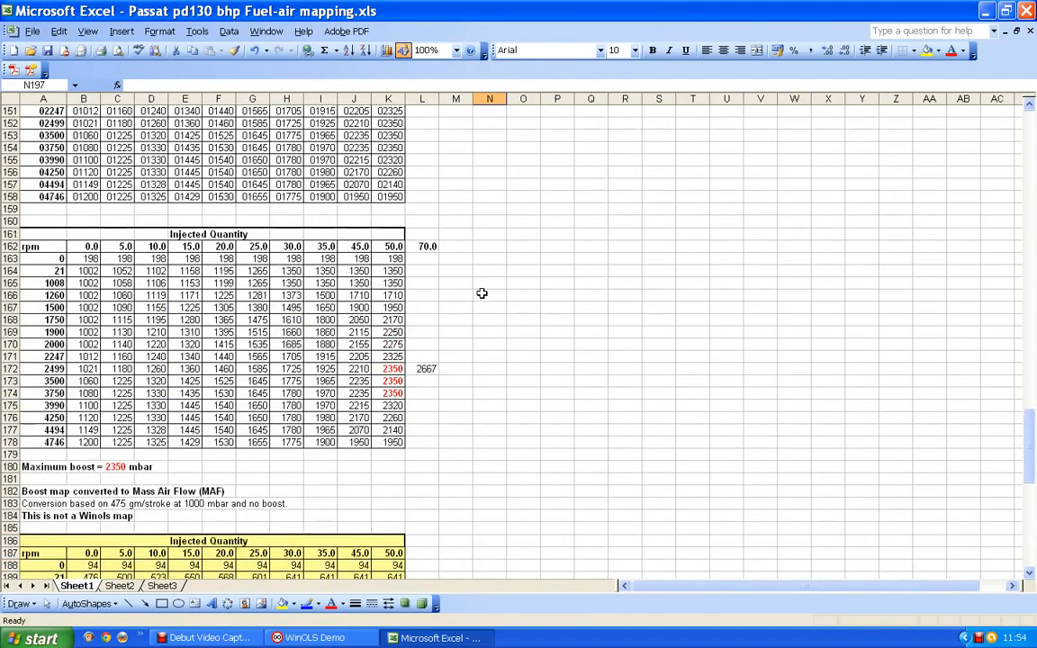
scroll(481, 294, "down", 2)
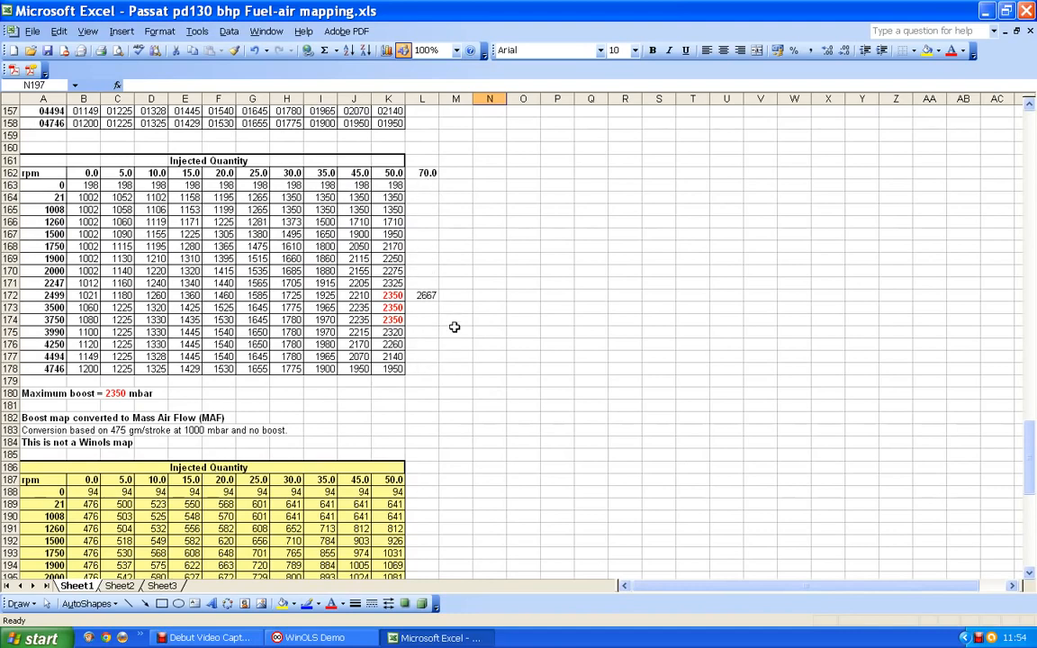
left_click(421, 308)
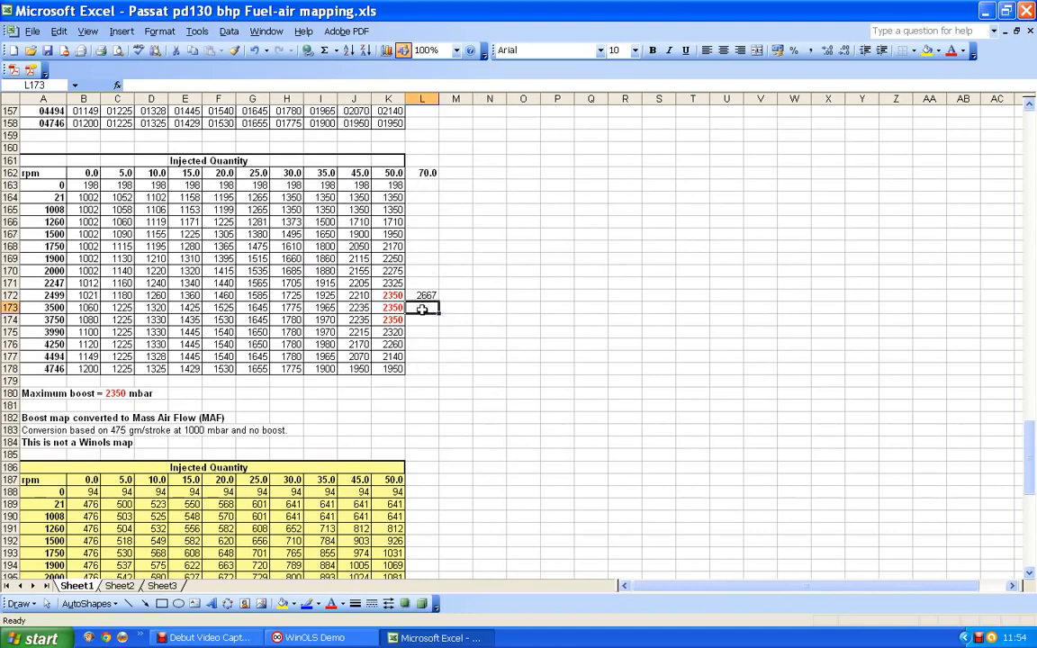
type("2667")
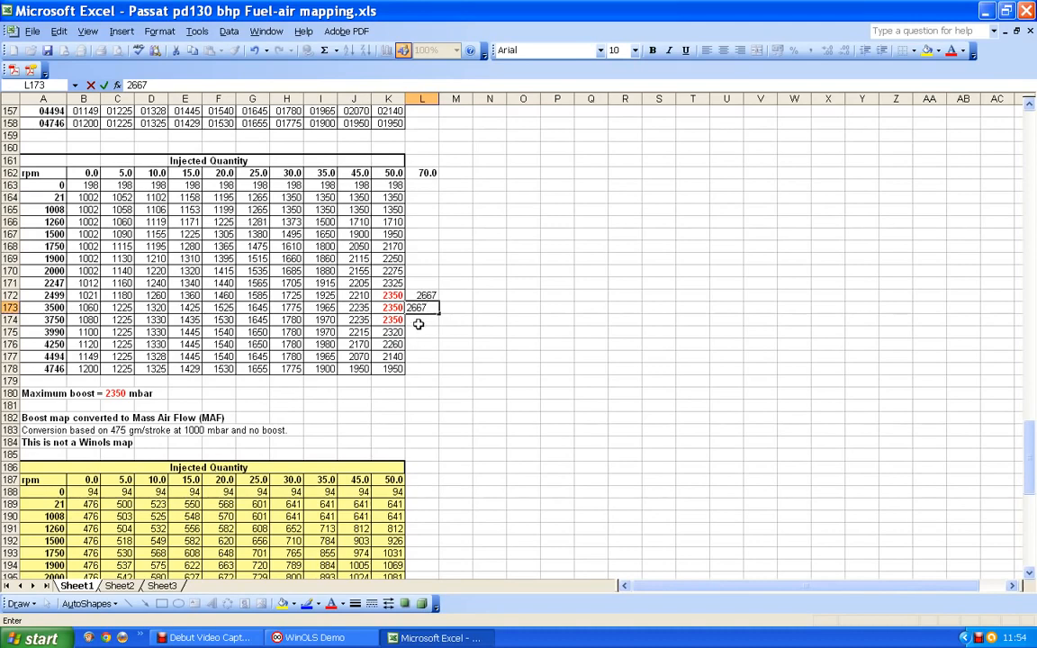
key("Return")
type("2")
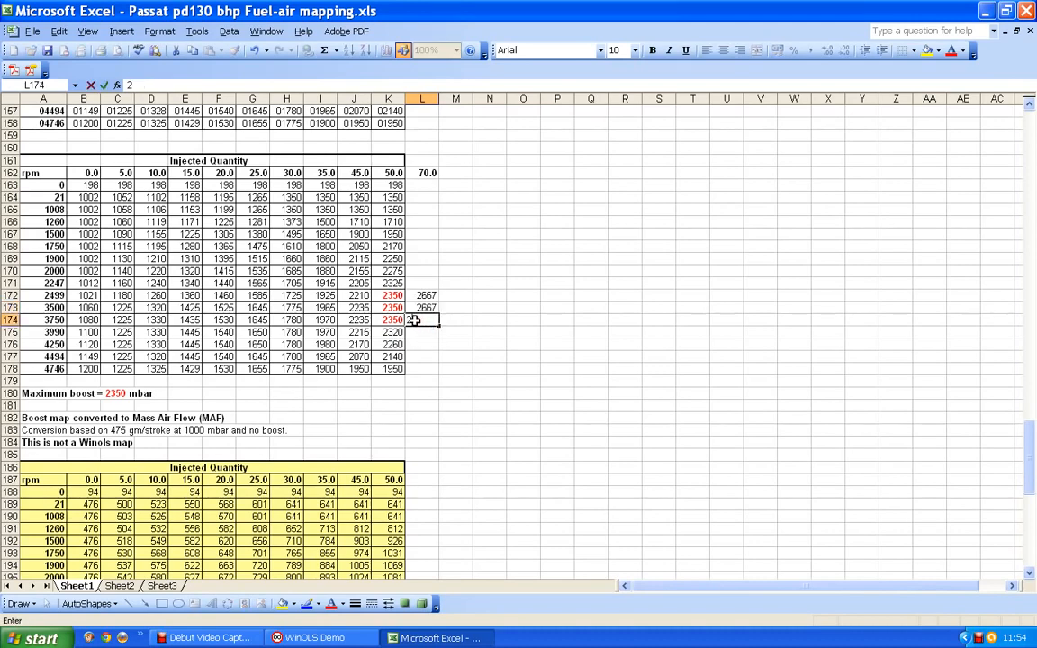
type("667")
key("Return")
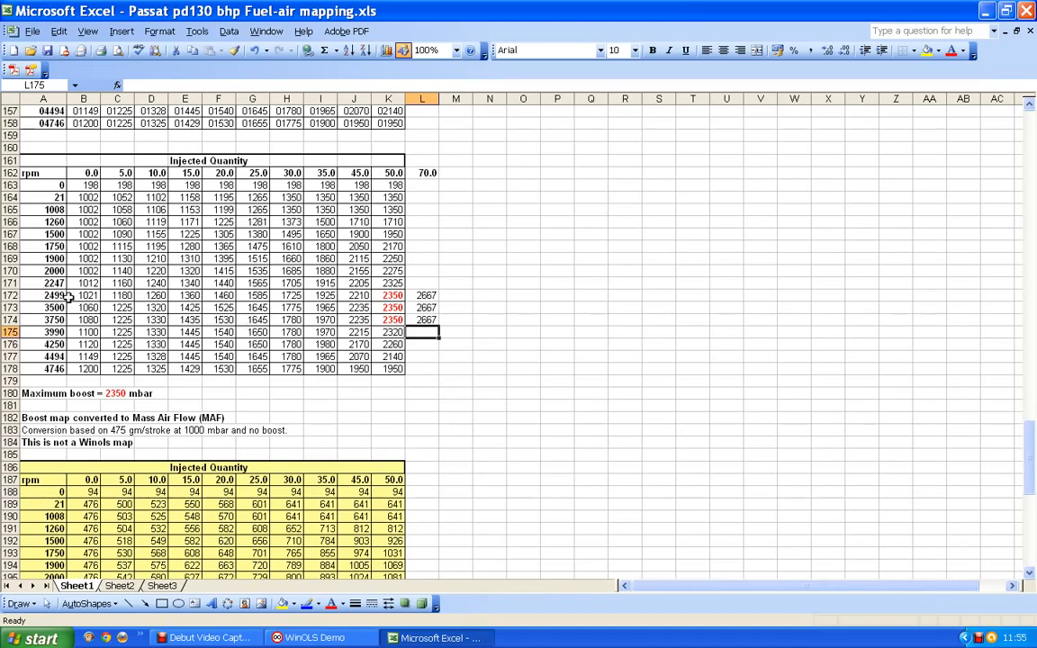
- Start an XY scatter chart with smoothed lines and data points from the 2499 rpm boost values in B172:J172
left_click_drag(79, 296, 352, 296)
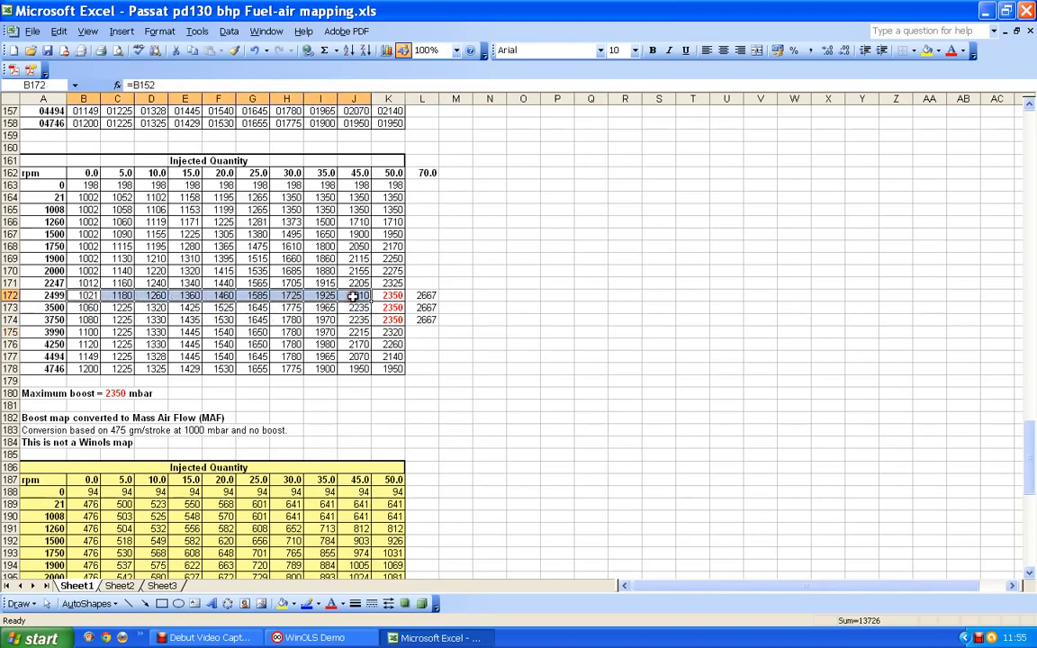
left_click(385, 51)
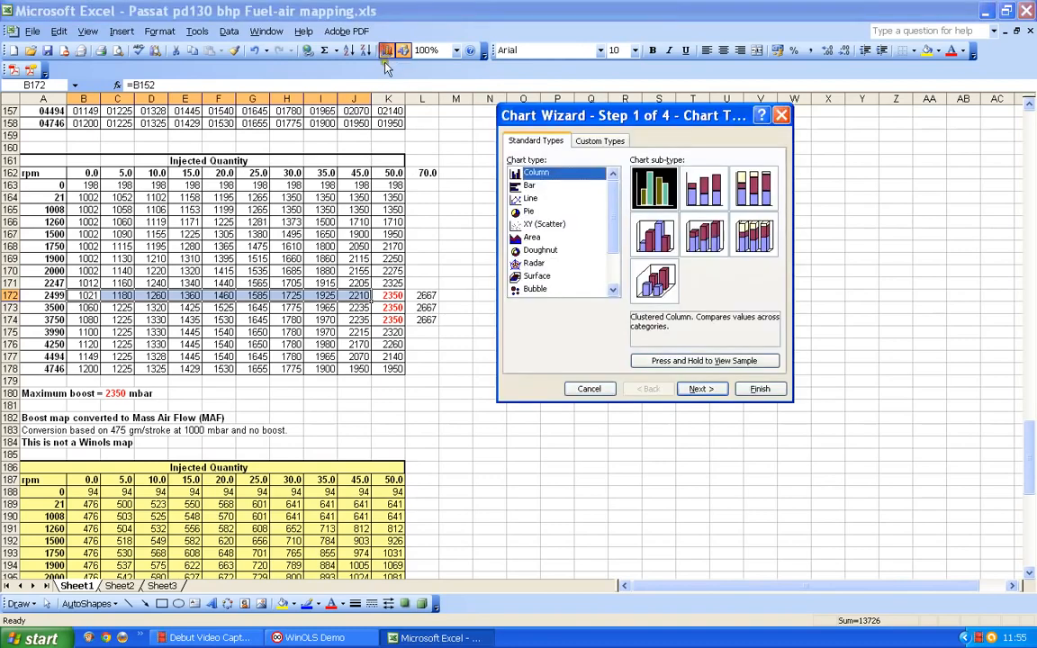
left_click(522, 224)
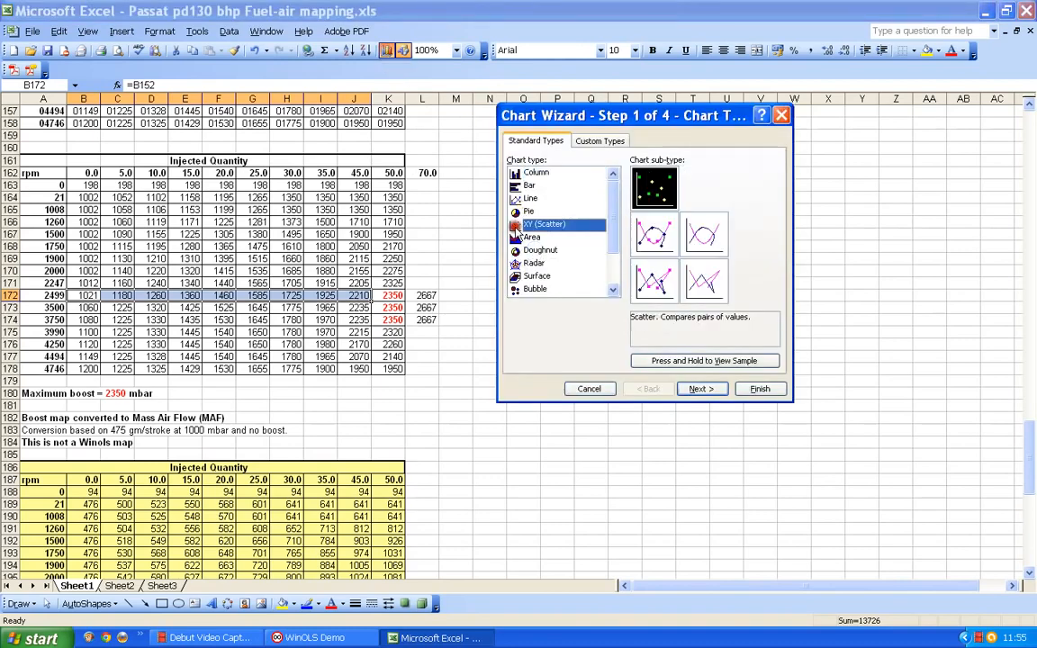
left_click(664, 236)
left_click(702, 388)
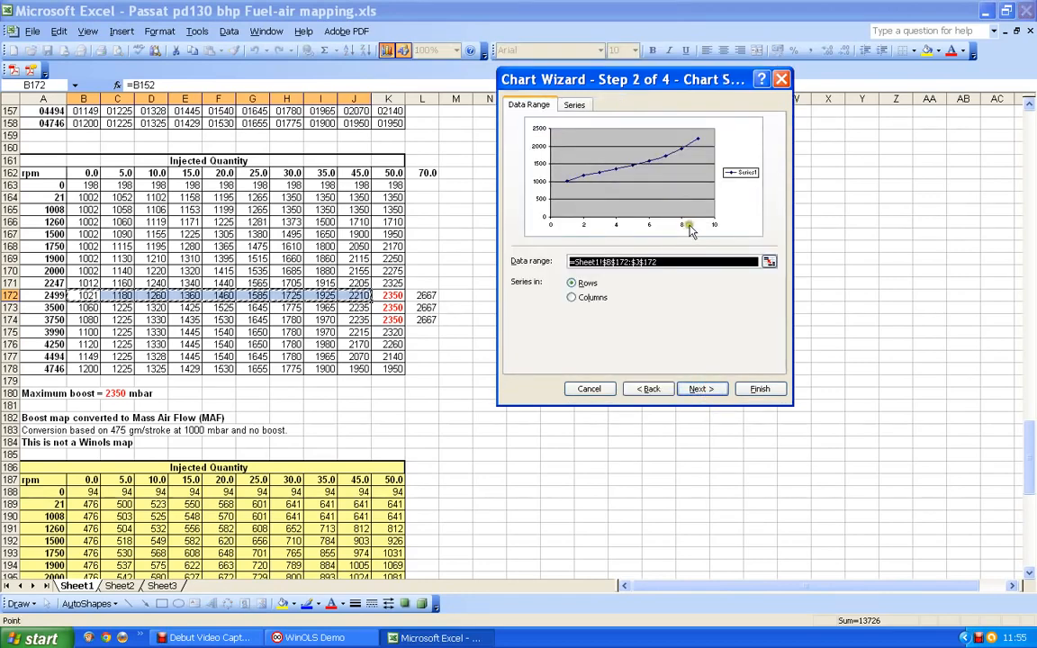
- Name the chart series "2499 rpm" and use the injected quantities in B162:K162 as its X values
left_click(576, 106)
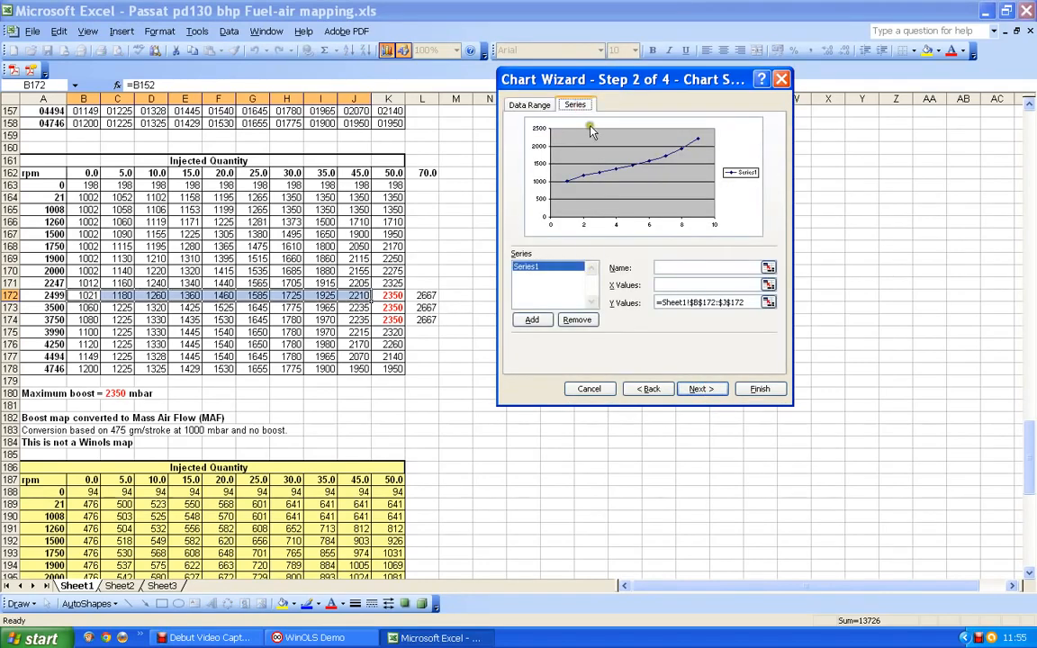
left_click(675, 267)
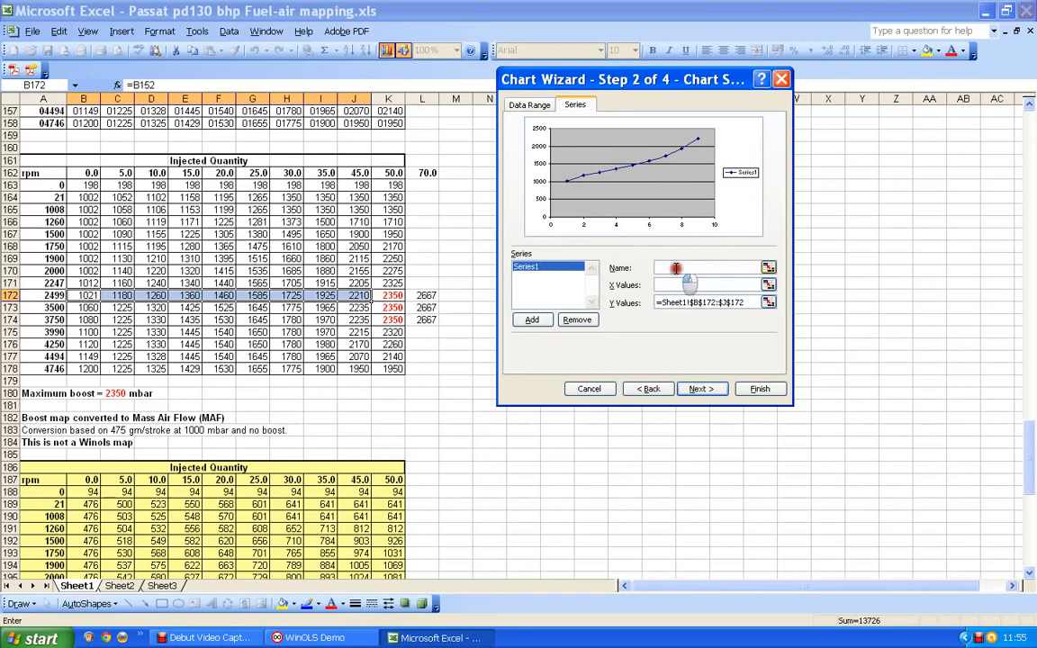
type("2499 rpm")
left_click(667, 284)
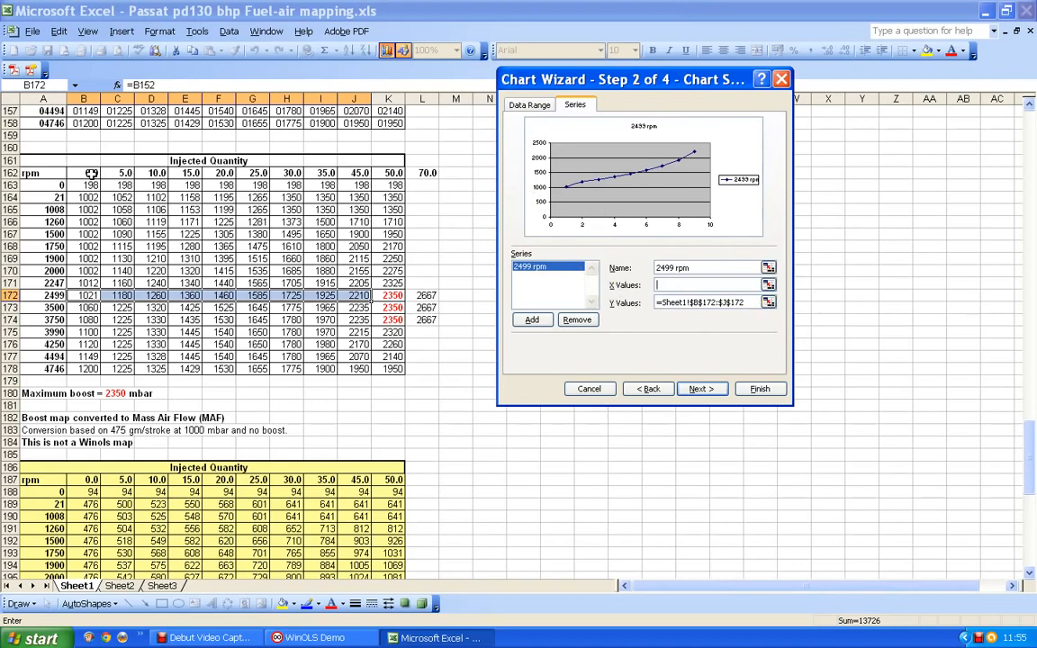
left_click_drag(91, 173, 396, 172)
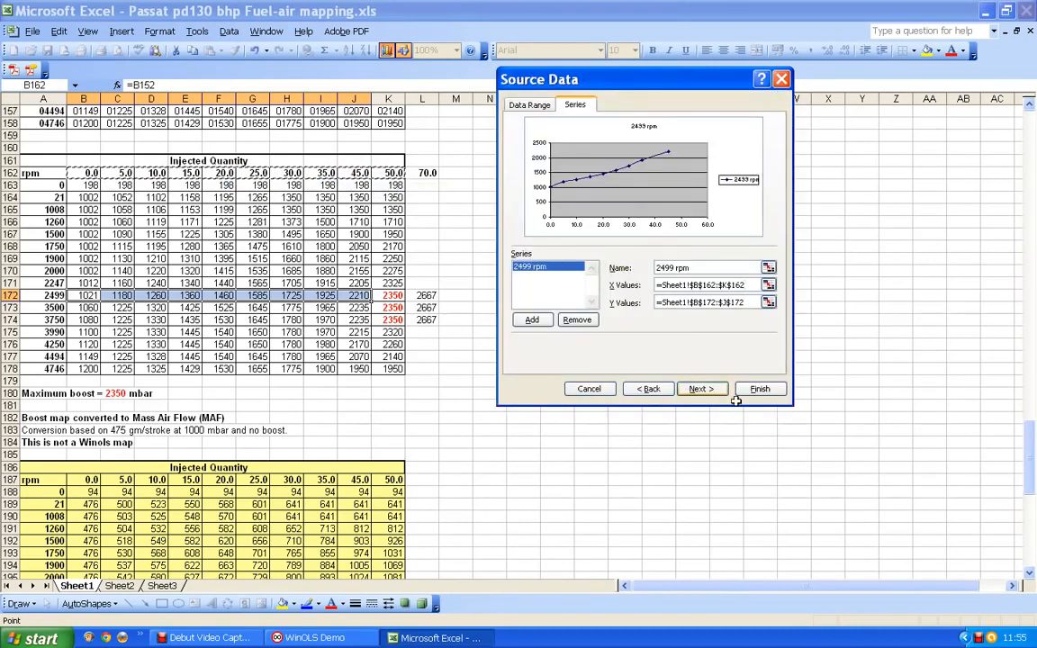
- Turn on major and minor X-axis gridlines plus minor Y-axis gridlines, and finish the chart
left_click(703, 392)
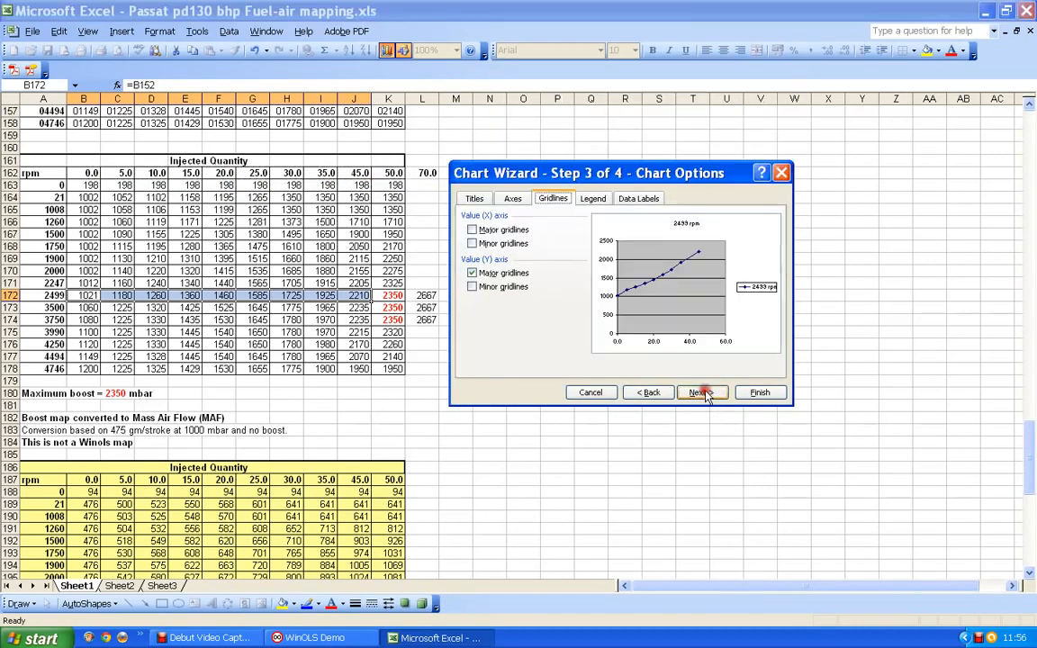
left_click(591, 198)
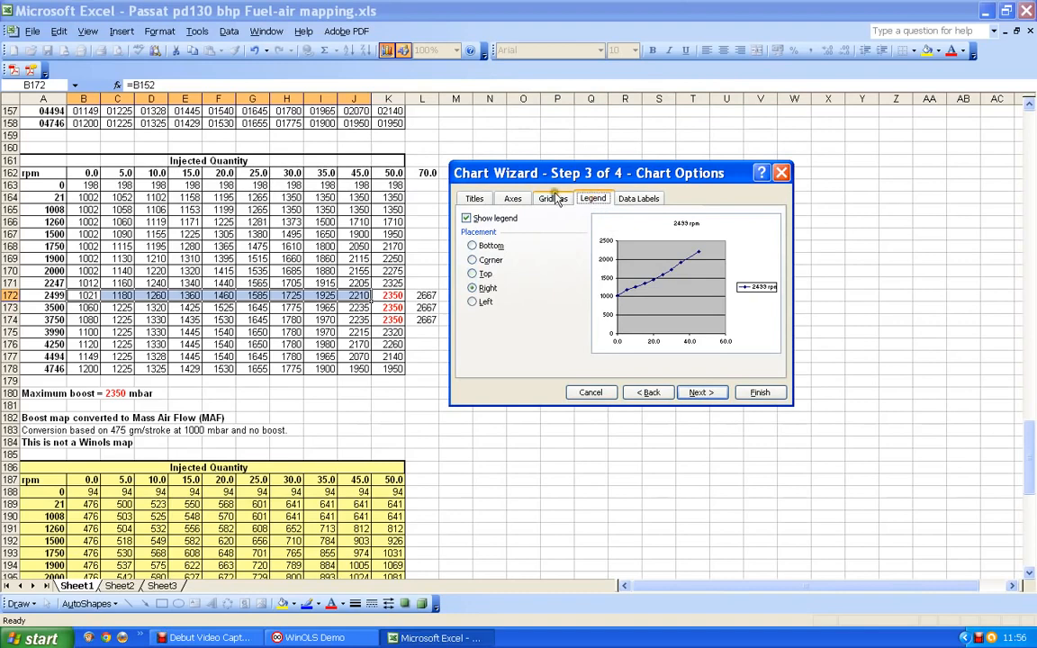
left_click(555, 200)
left_click(472, 230)
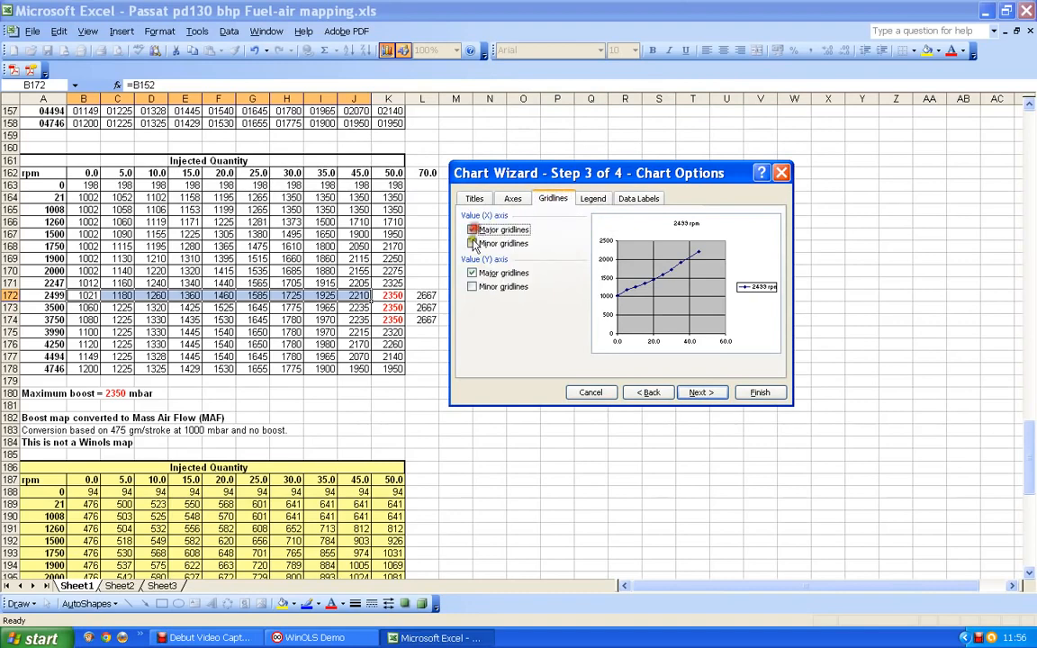
left_click(473, 244)
left_click(473, 288)
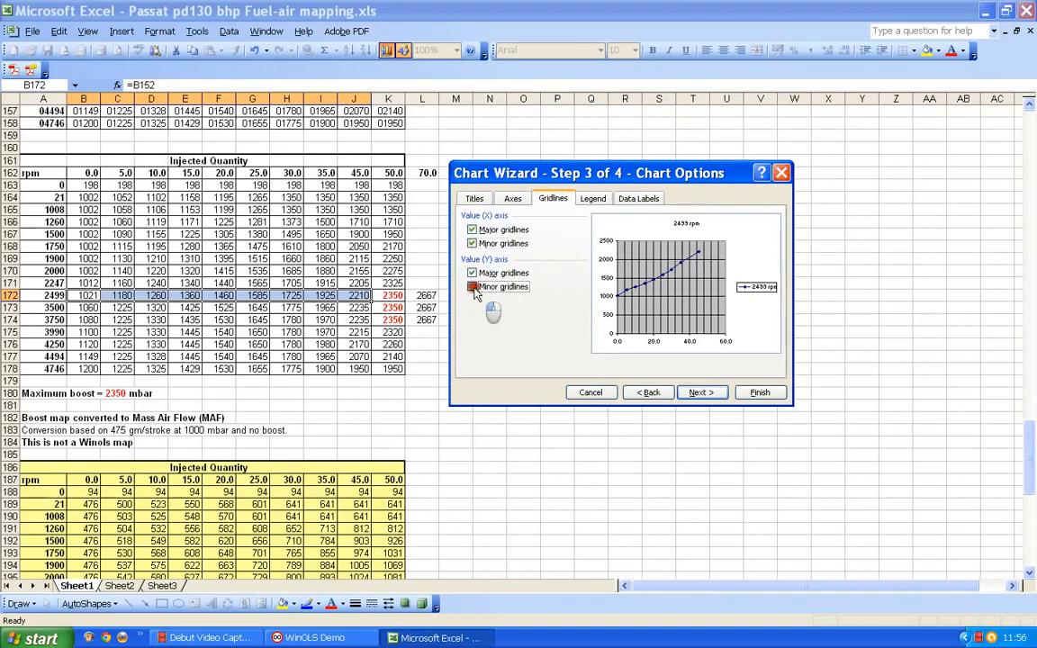
left_click(760, 393)
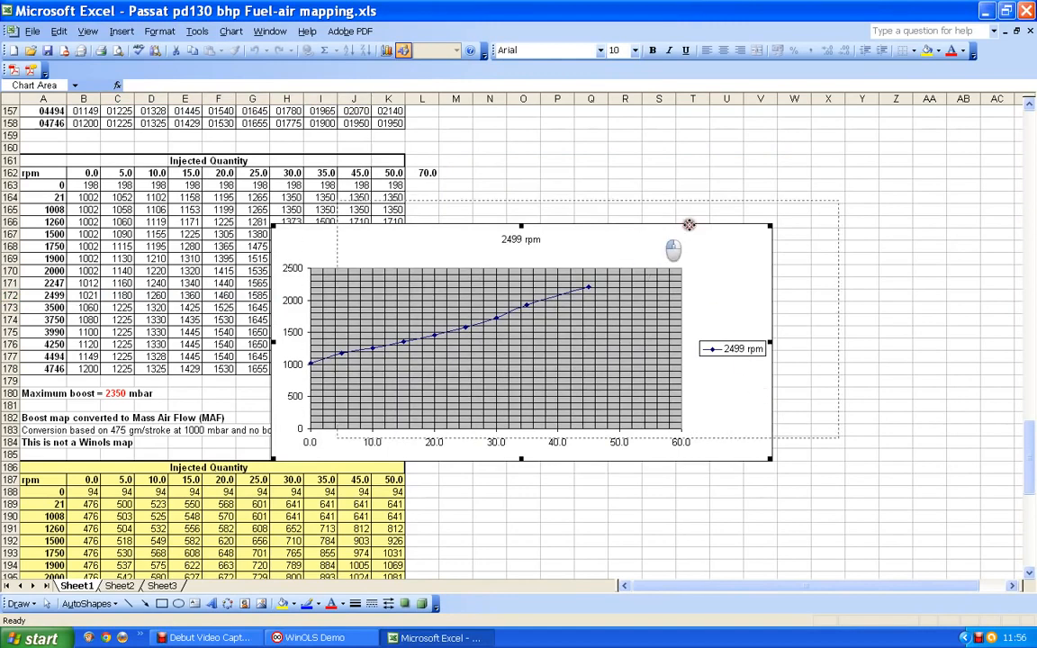
- Move the 2499 rpm chart clear of the boost map, beside the 70 mg column, and enlarge it
left_click_drag(602, 217, 816, 175)
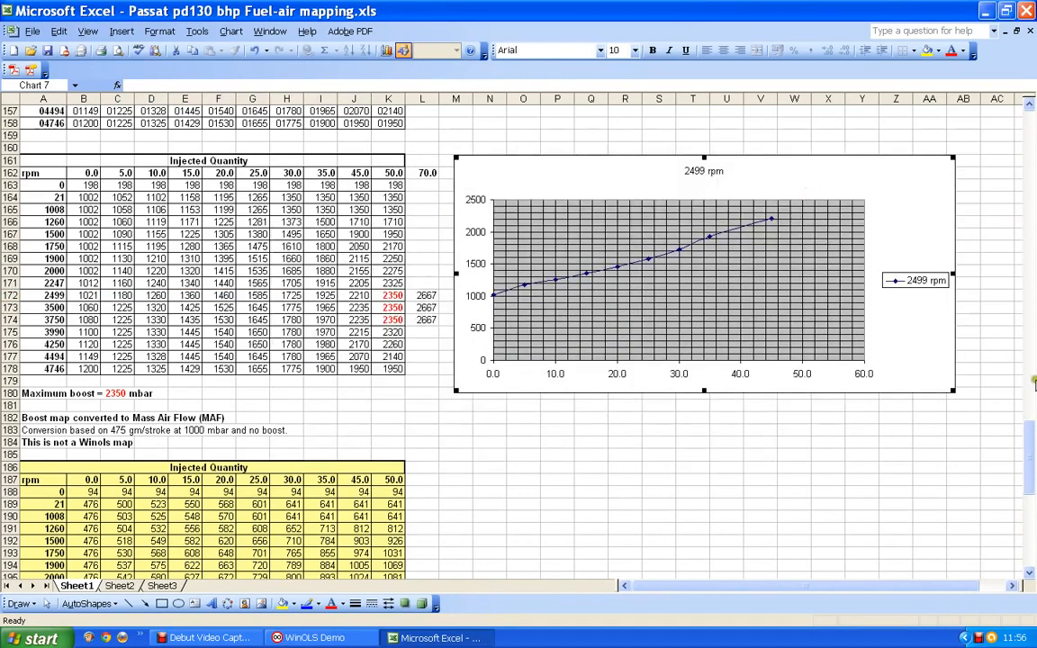
left_click_drag(953, 390, 973, 417)
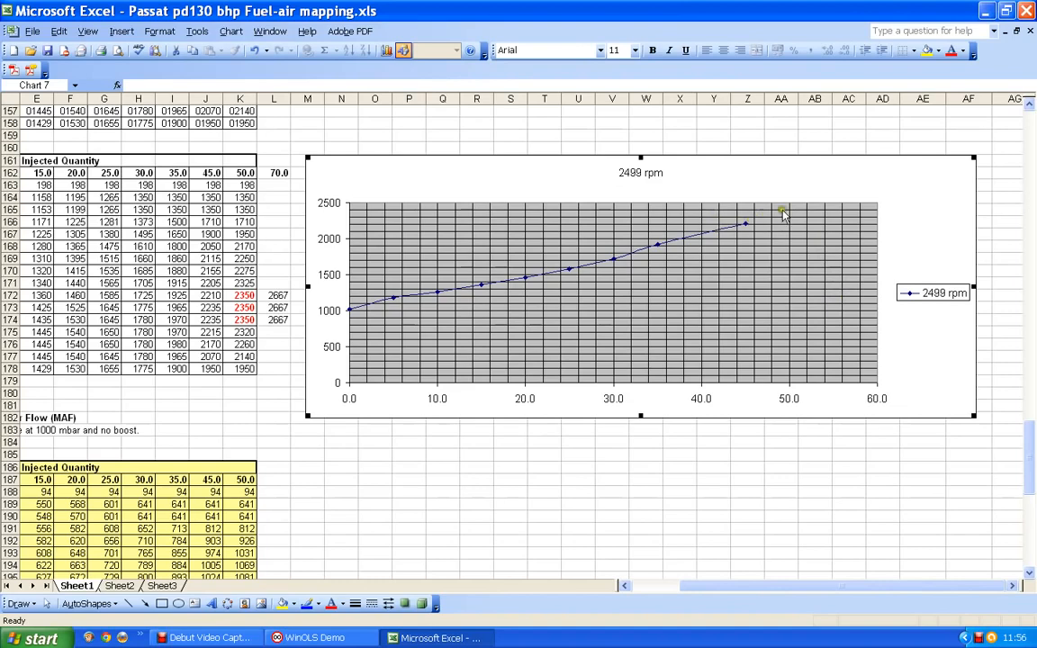
- Delete the 2499 rpm chart
left_click(882, 190)
key("Delete")
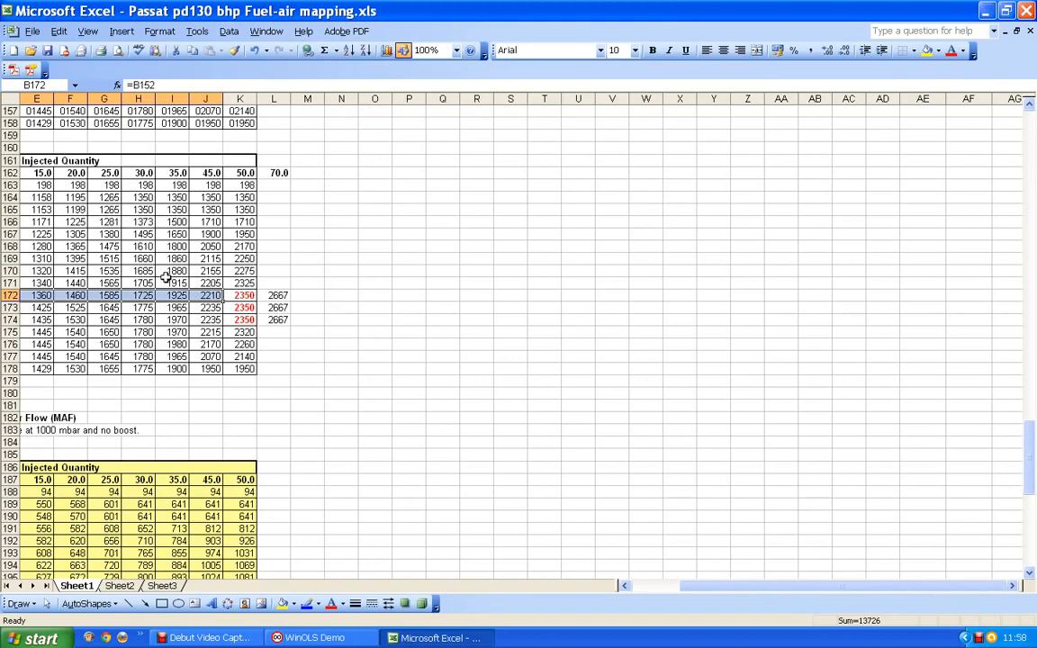
key("Delete")
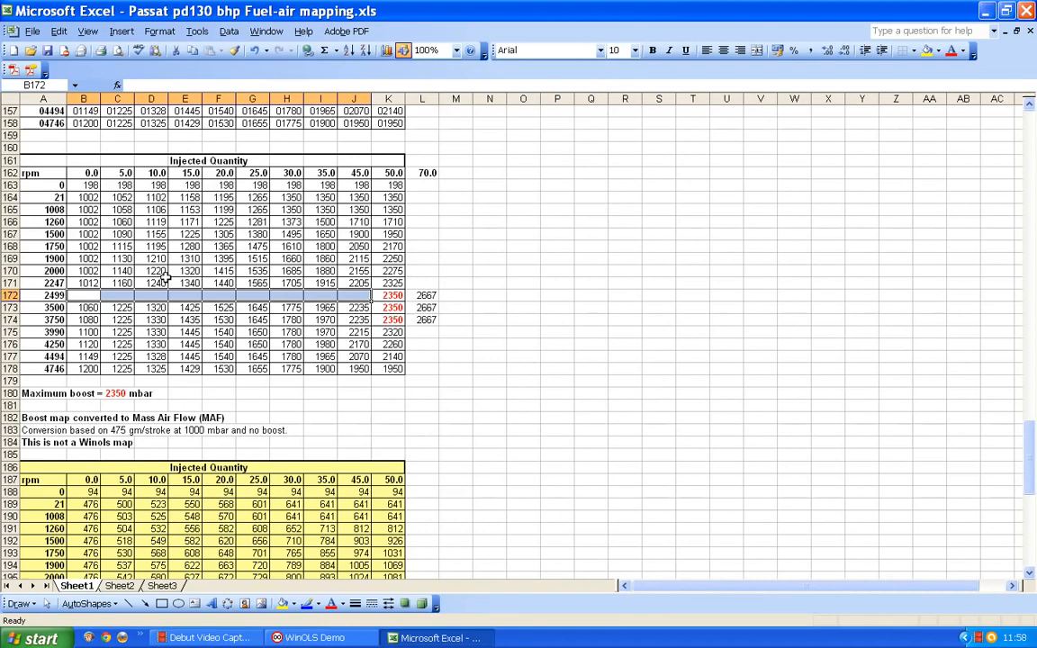
left_click(355, 272)
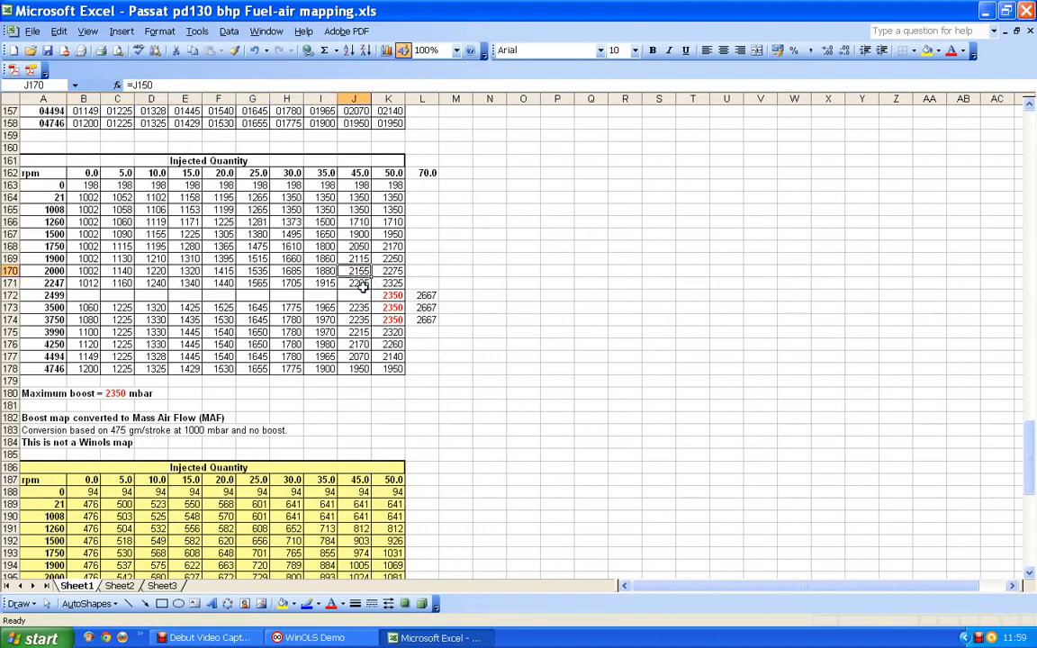
left_click(254, 50)
left_click(493, 307)
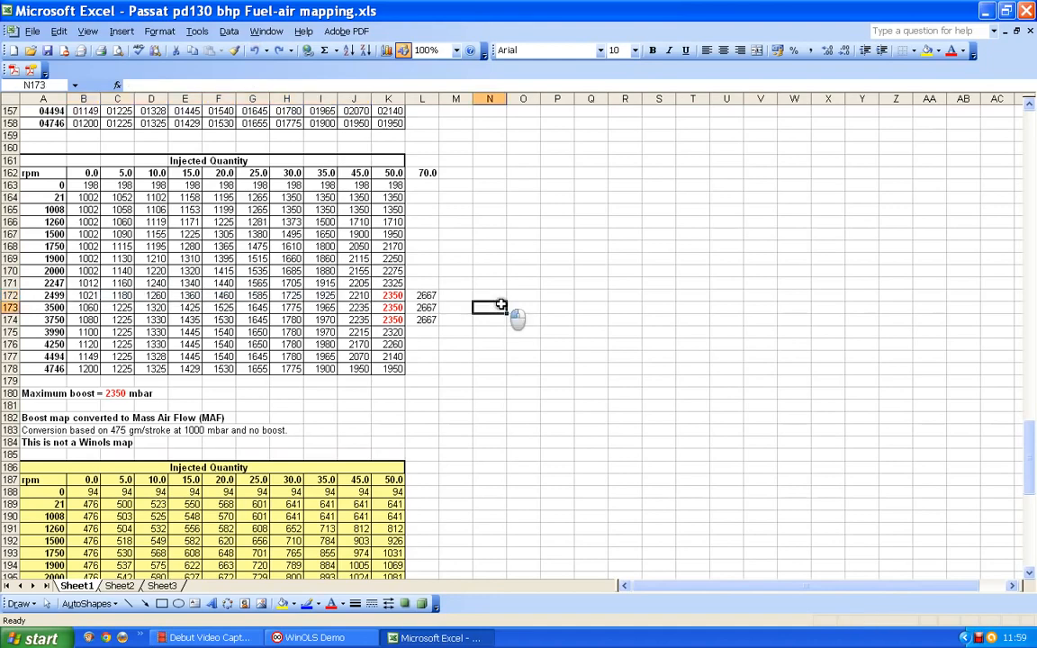